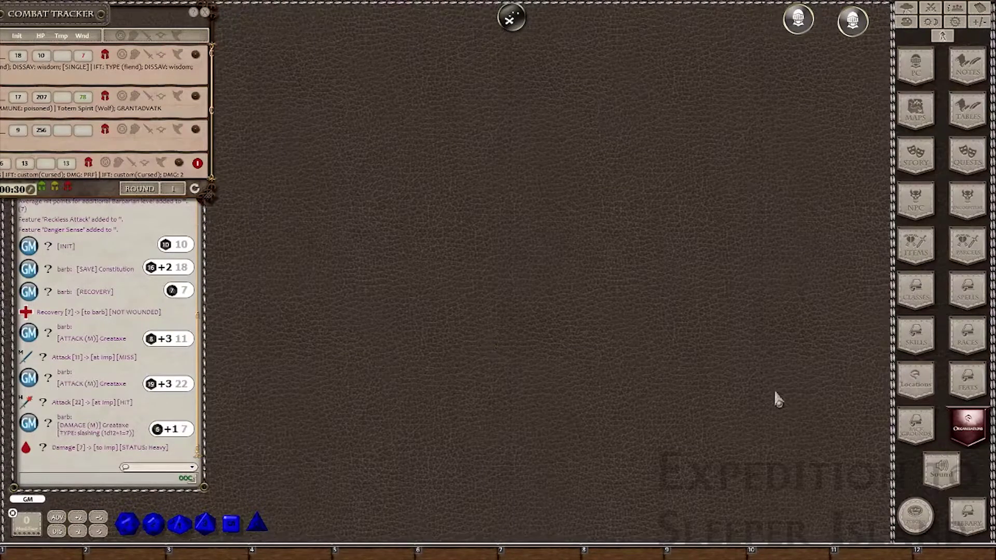
- Open the library and review which D&D data modules are loaded, then dismiss the module list
left_click(965, 520)
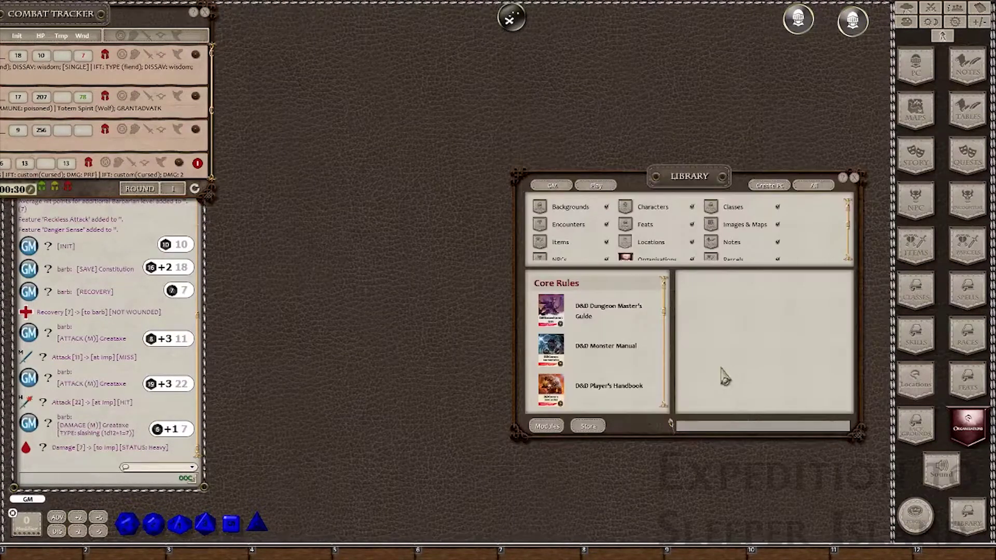
left_click(546, 434)
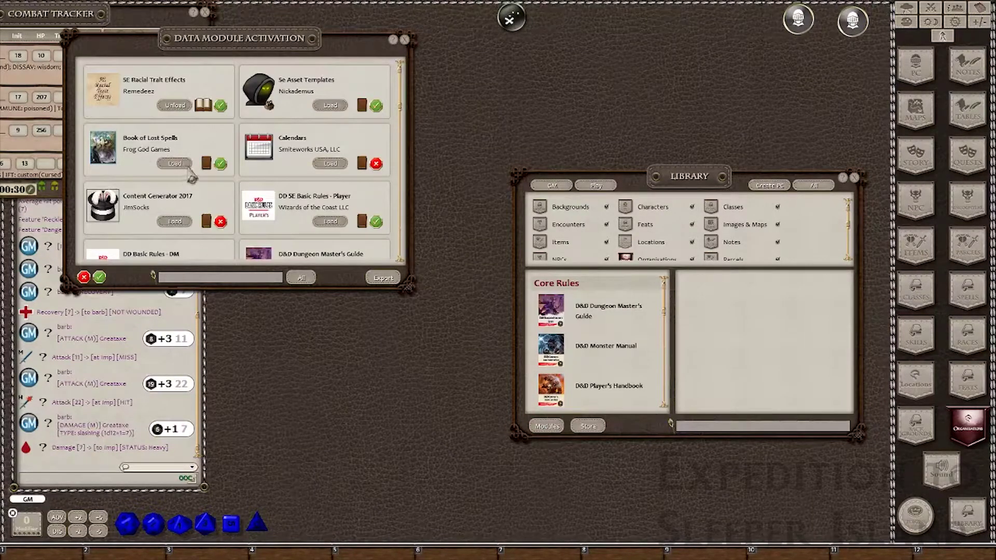
scroll(295, 216, "down", 3)
scroll(291, 222, "down", 1)
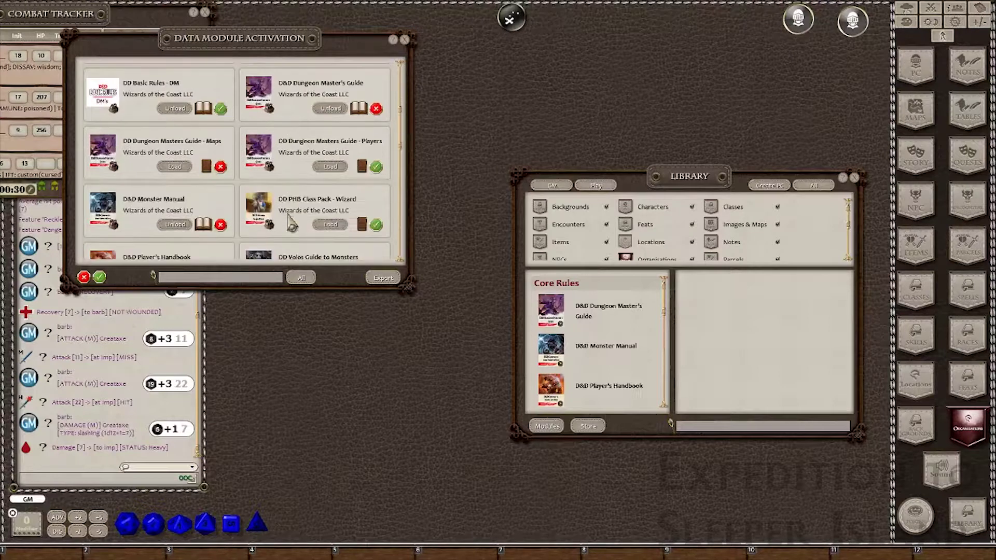
scroll(291, 223, "down", 2)
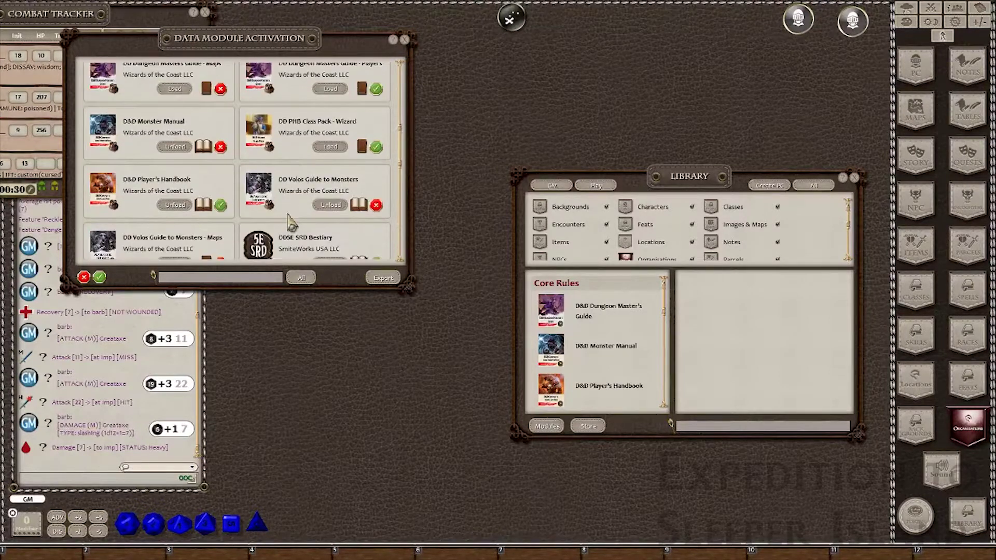
left_click(405, 41)
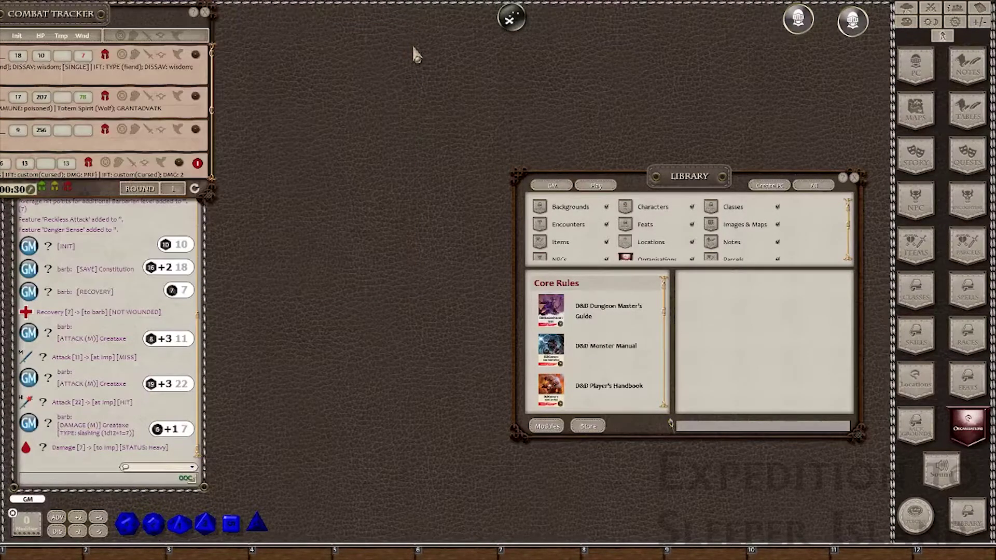
- Open the "Barb setup" character sheet from the character selection and place it in the free space beside the library
left_click(924, 74)
left_click_drag(510, 201, 364, 125)
scroll(327, 202, "down", 3)
left_click(357, 279)
scroll(289, 220, "down", 5)
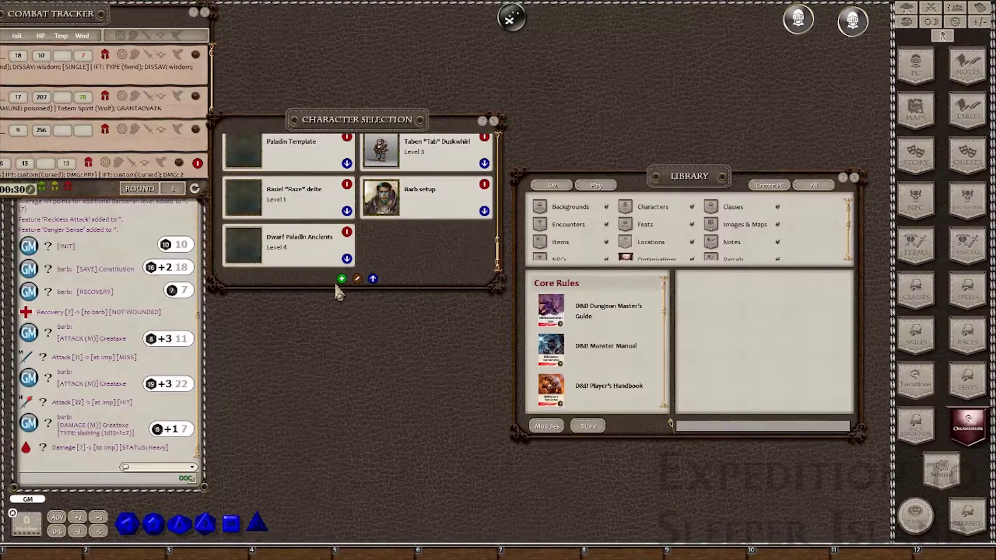
left_click(386, 218)
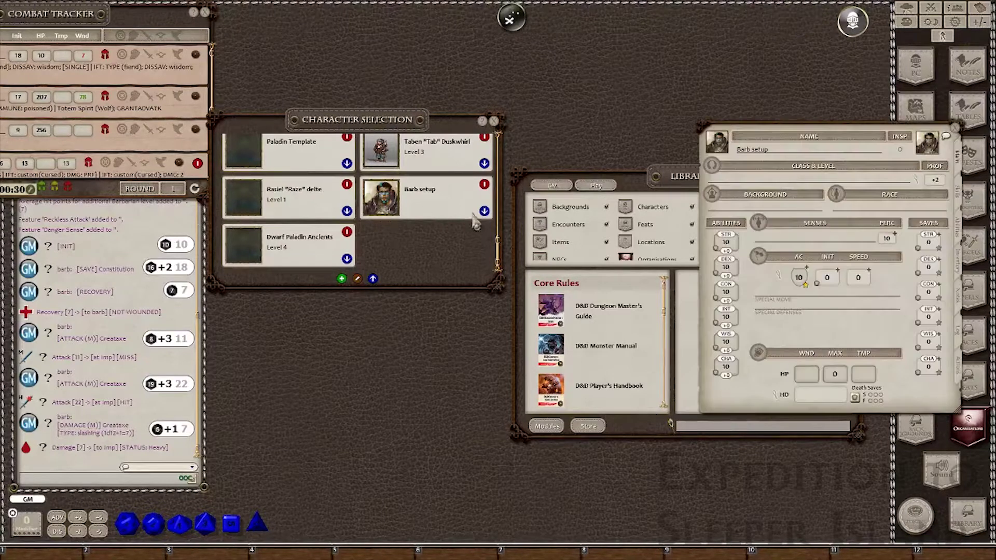
left_click(495, 124)
left_click_drag(799, 138, 324, 132)
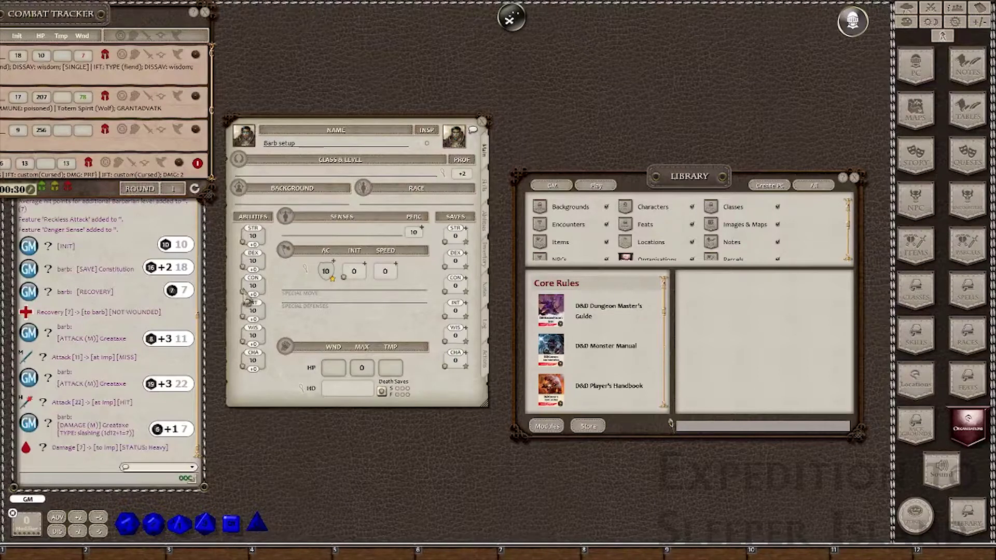
- Set the ability scores to Strength 16, Dexterity 13, Constitution 15, Intelligence 12 and Wisdom 8
type("6")
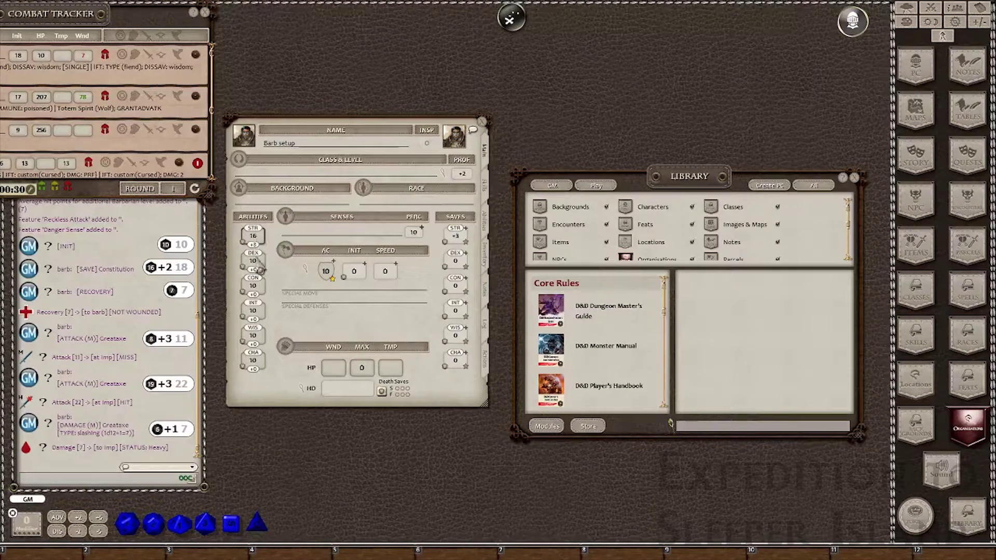
left_click(259, 262)
type("14")
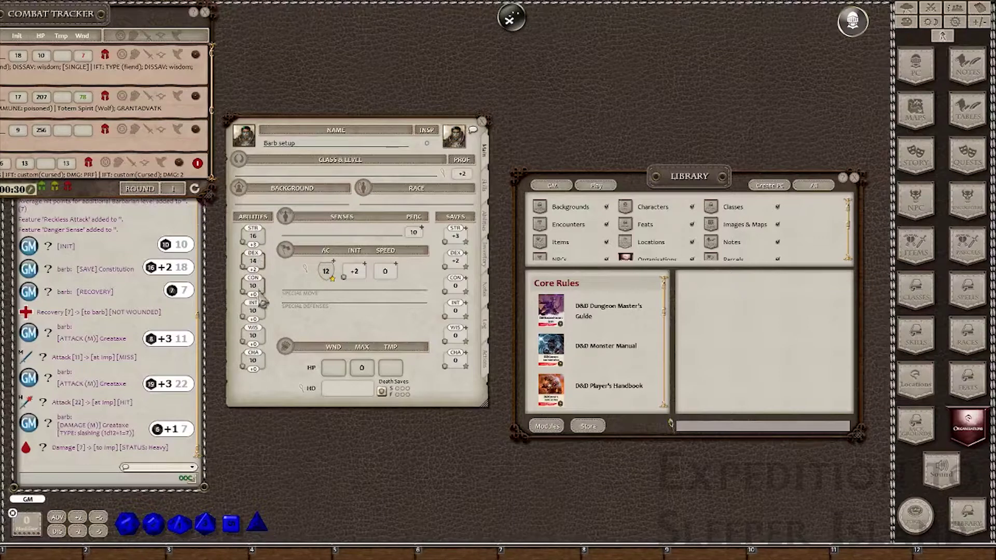
left_click(258, 287)
type("15")
left_click(253, 261)
type("13")
left_click(261, 322)
type("12")
key("Tab")
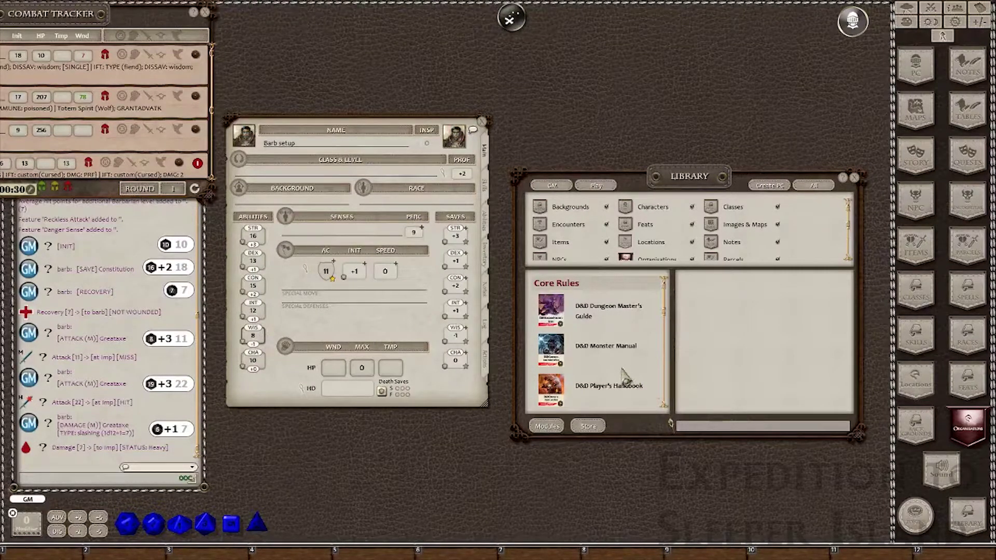
- Add the Barbarian class from the D&D Player's Handbook to the Barb setup character
left_click(623, 397)
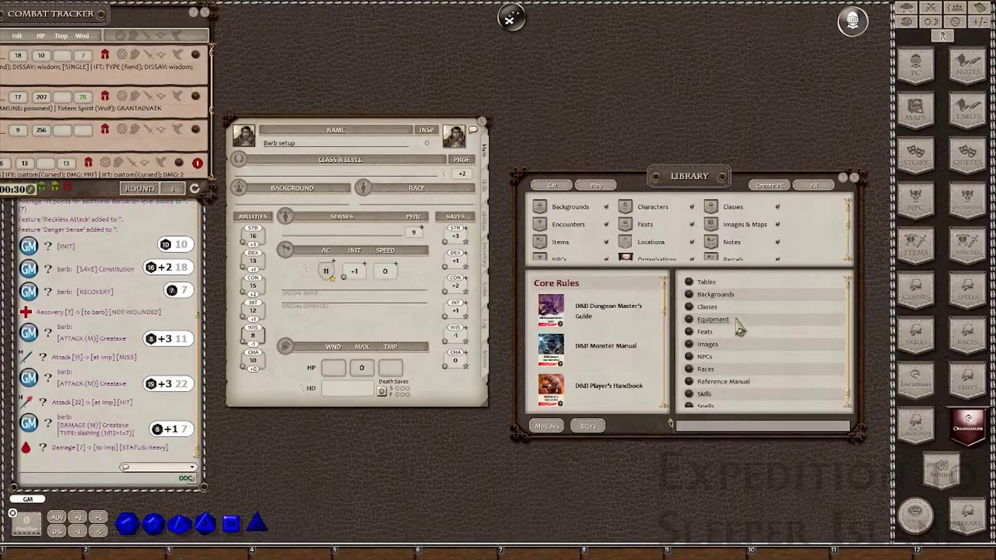
left_click(708, 308)
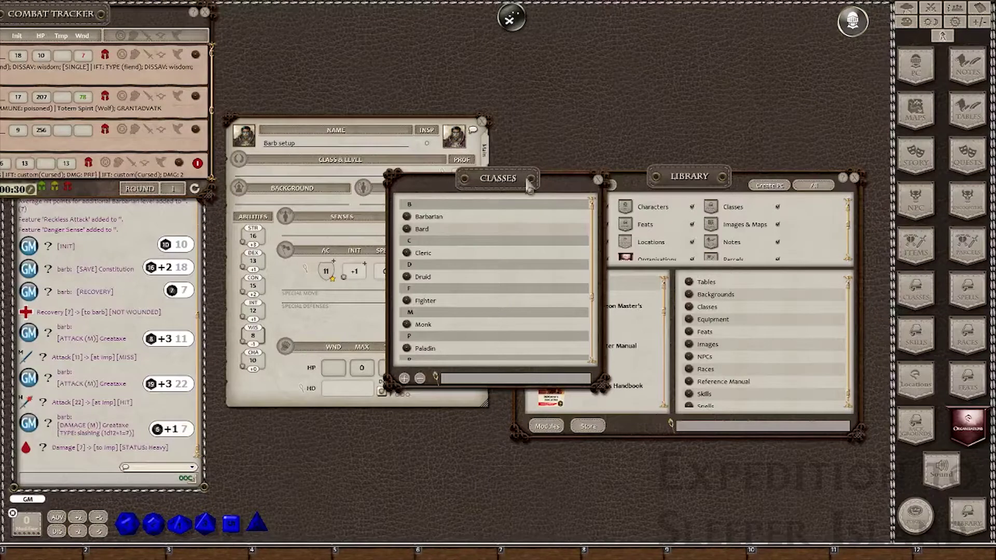
left_click_drag(492, 178, 574, 179)
left_click_drag(498, 210, 314, 179)
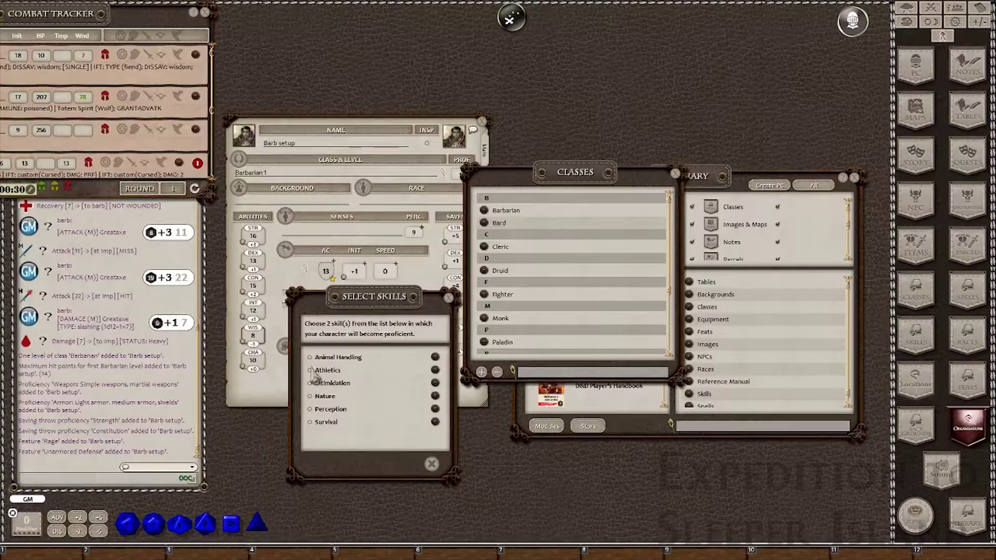
- Choose Animal Handling and Intimidation as the Barbarian's two skill proficiencies and close the class list
left_click(310, 358)
left_click(310, 383)
left_click(412, 464)
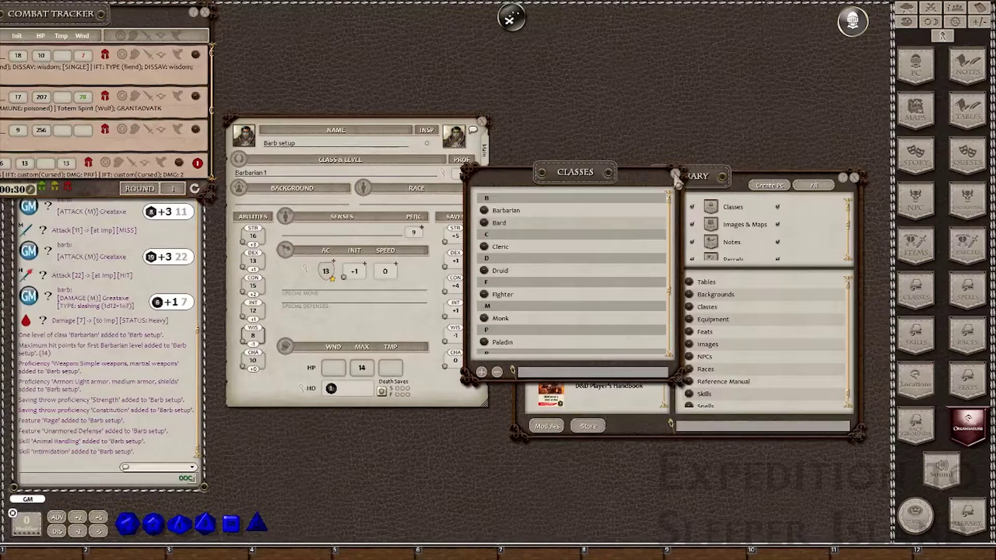
left_click(675, 173)
- Assign the Half-Orc race from the Player's Handbook to the character and check the sheet's features and traits
scroll(762, 352, "down", 1)
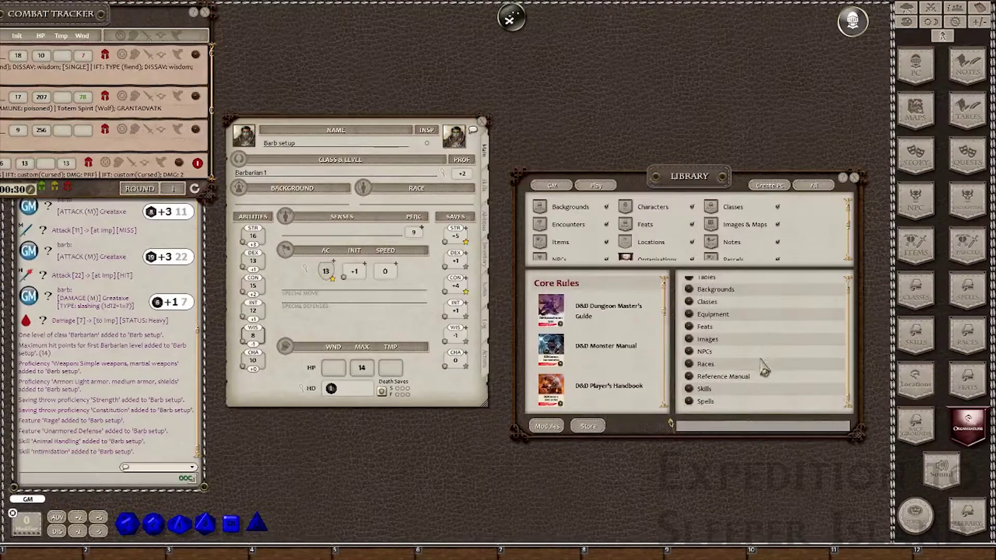
left_click(695, 364)
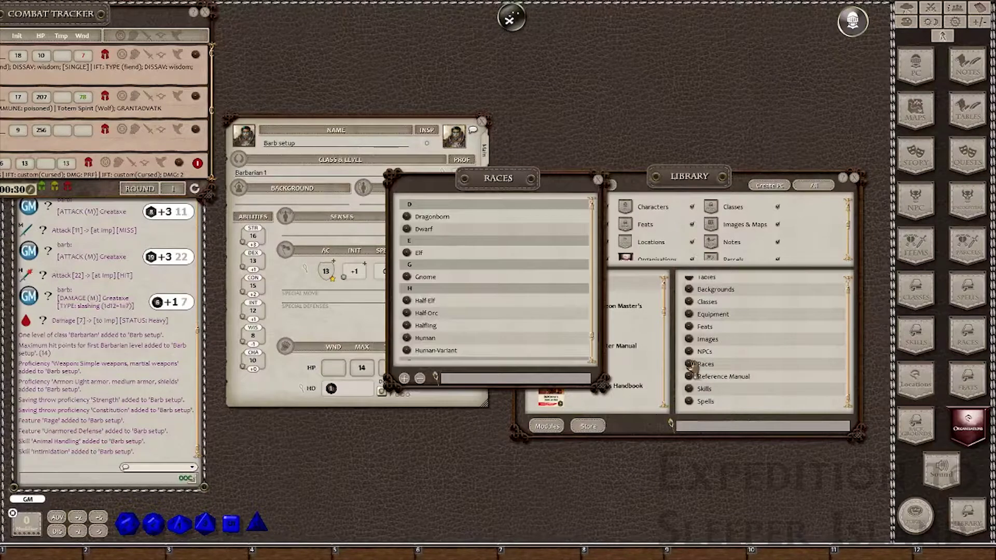
left_click_drag(503, 189, 660, 119)
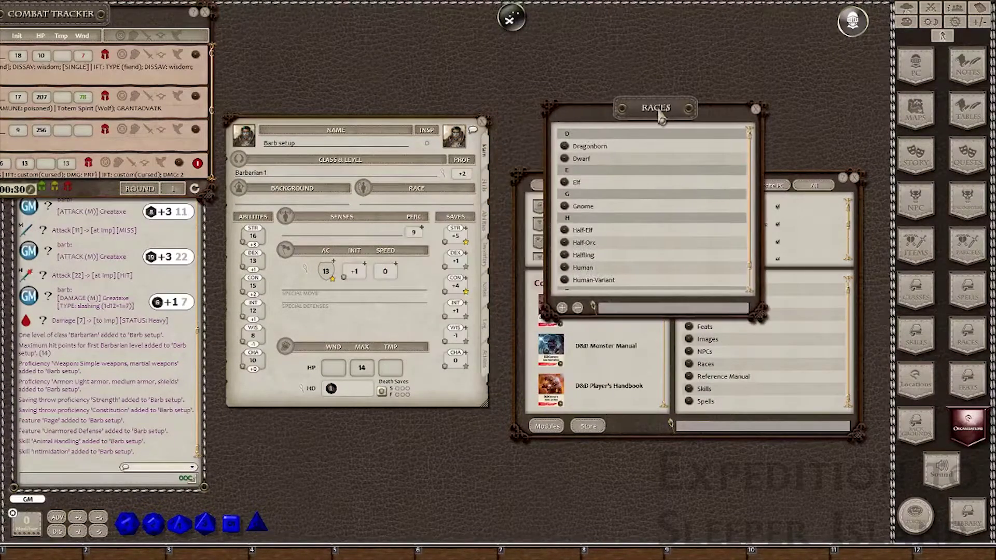
left_click_drag(572, 252, 413, 207)
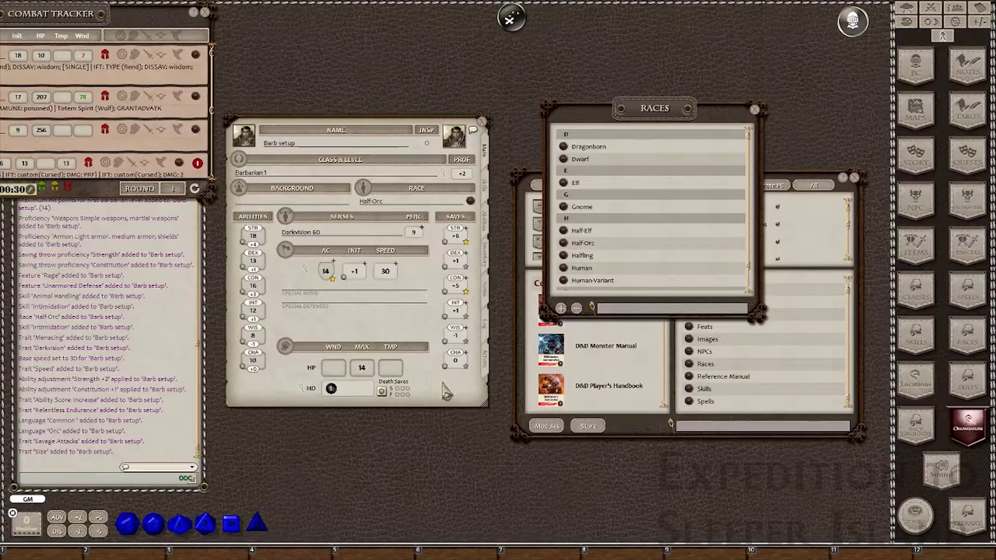
left_click(485, 227)
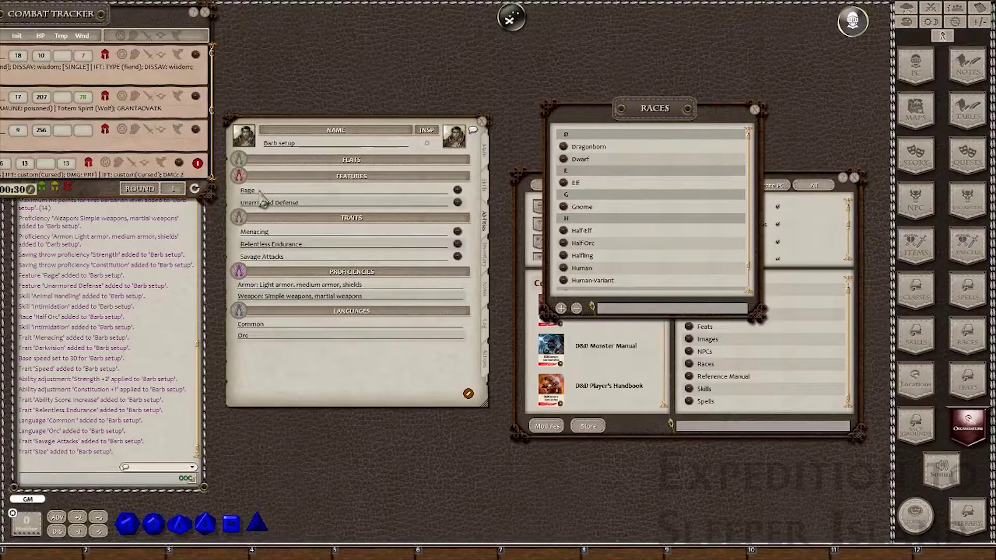
left_click(486, 154)
left_click(755, 110)
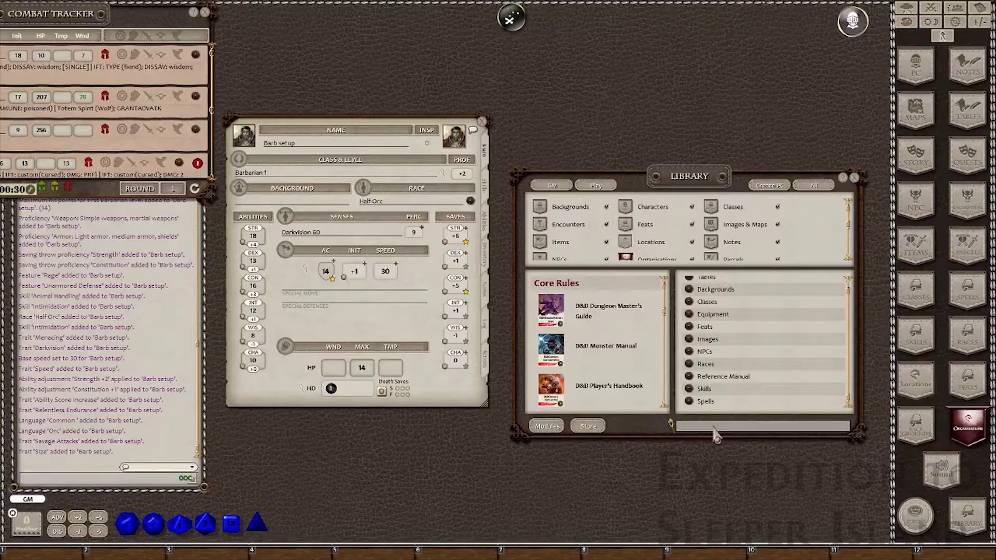
- Give the character the Folk Hero background from the Player's Handbook backgrounds
scroll(700, 312, "up", 1)
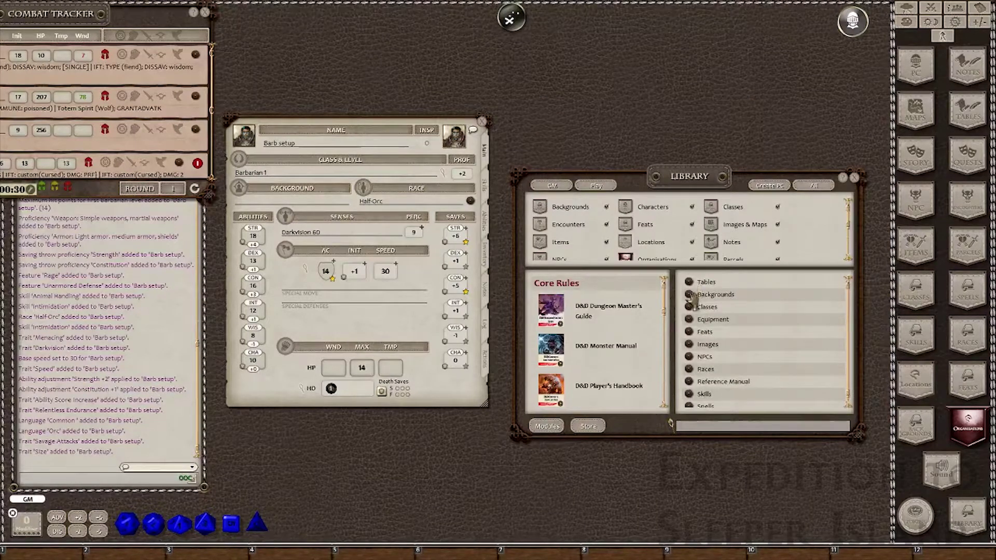
left_click(705, 295)
left_click_drag(412, 303, 308, 202)
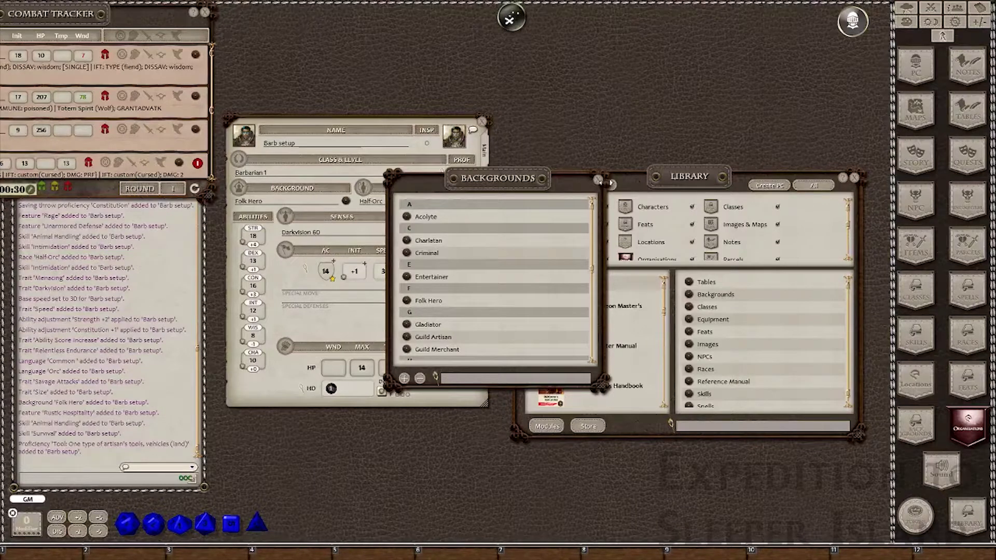
left_click(599, 181)
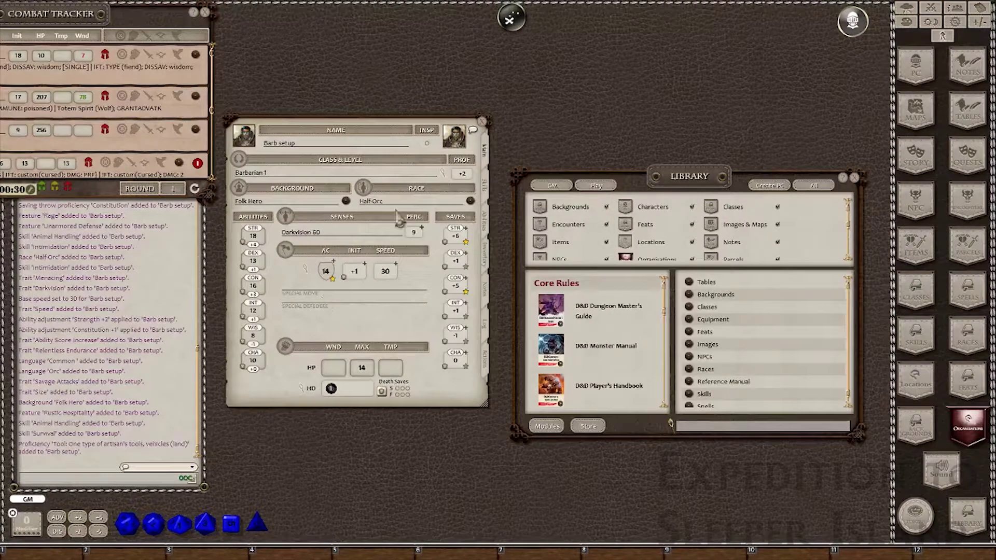
- Level the character up to Barbarian 2 using the class entry in its class and level details
left_click(442, 173)
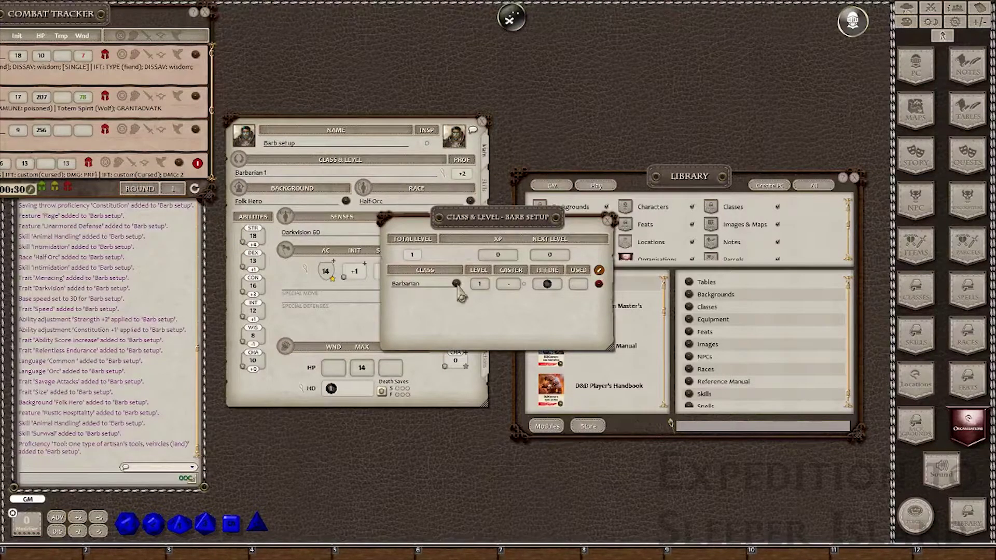
left_click(456, 284)
left_click(607, 221)
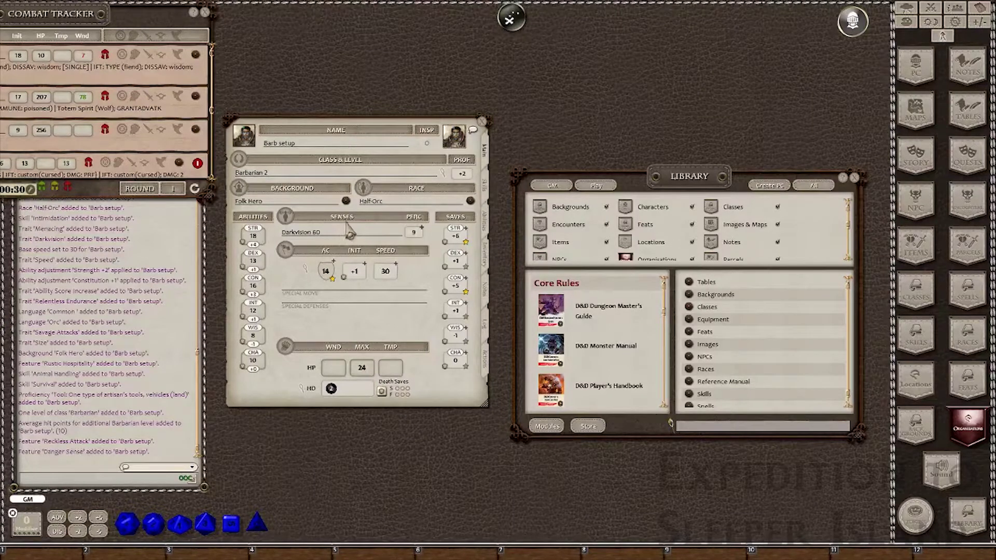
- Open the Barbarian class description from the character's class details and read through to its starting equipment
left_click(443, 174)
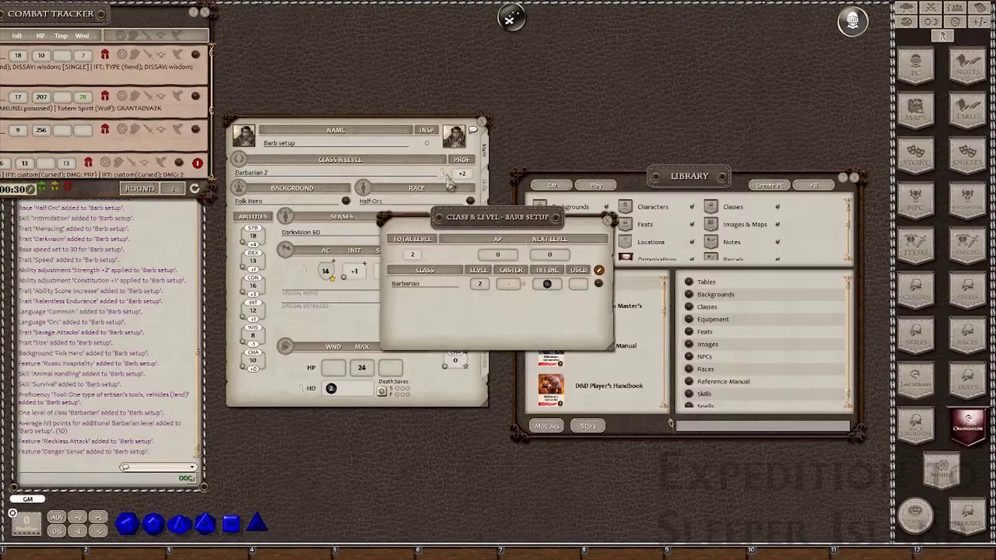
left_click(599, 284)
left_click_drag(502, 229, 433, 433)
left_click(539, 427)
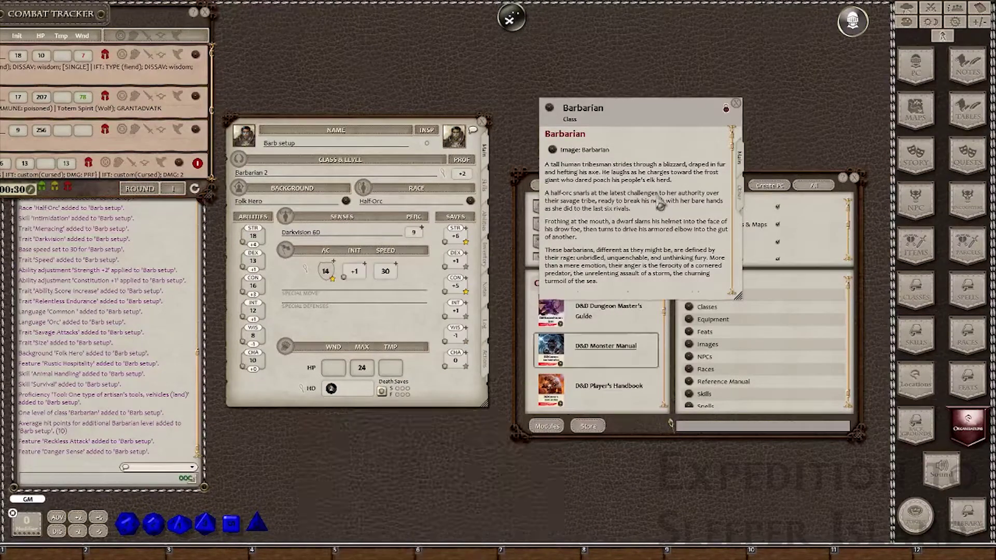
scroll(664, 234, "down", 10)
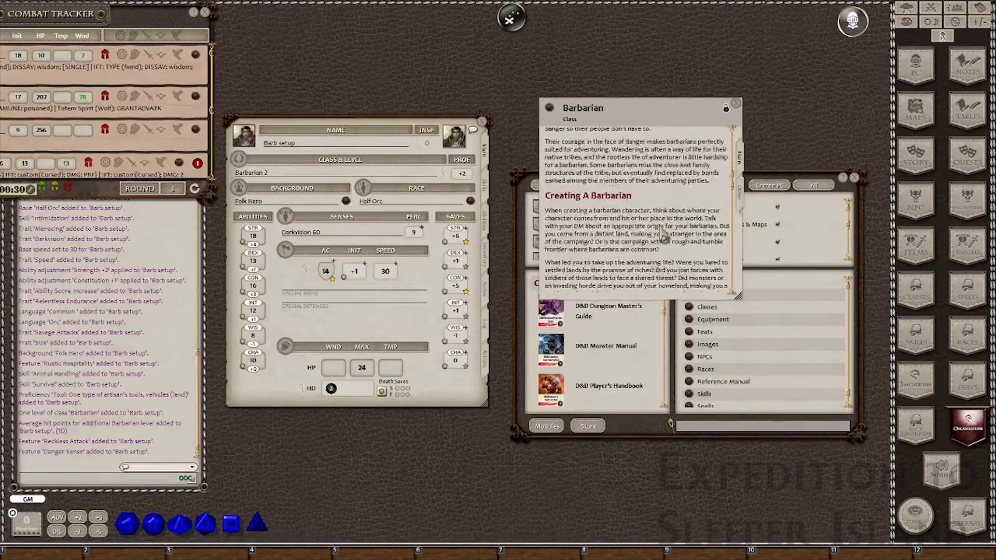
scroll(655, 240, "down", 3)
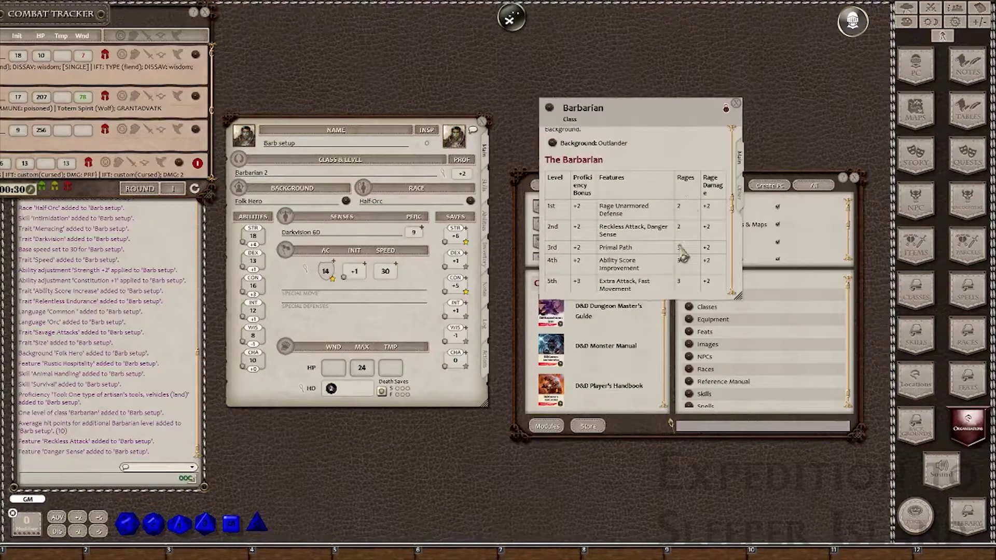
scroll(622, 228, "down", 10)
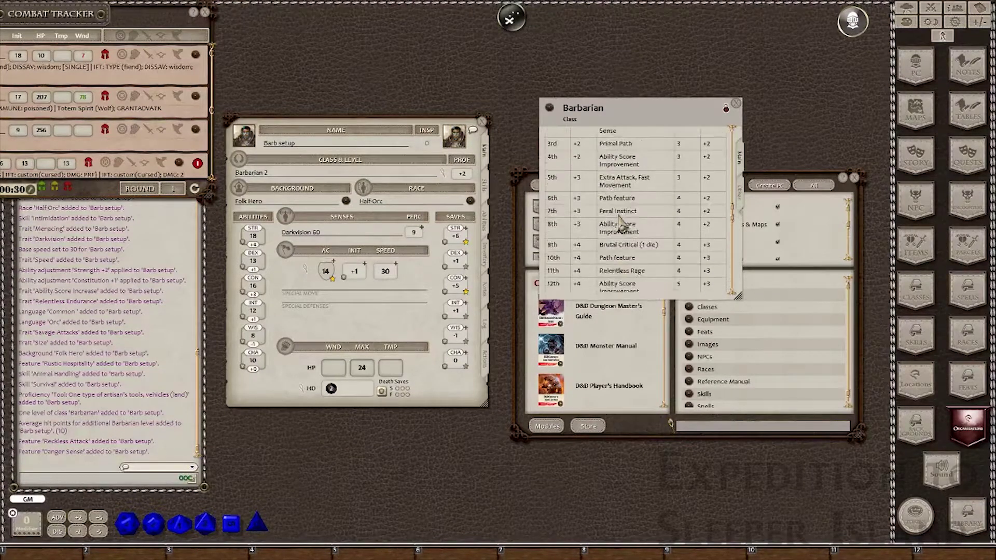
scroll(621, 228, "down", 10)
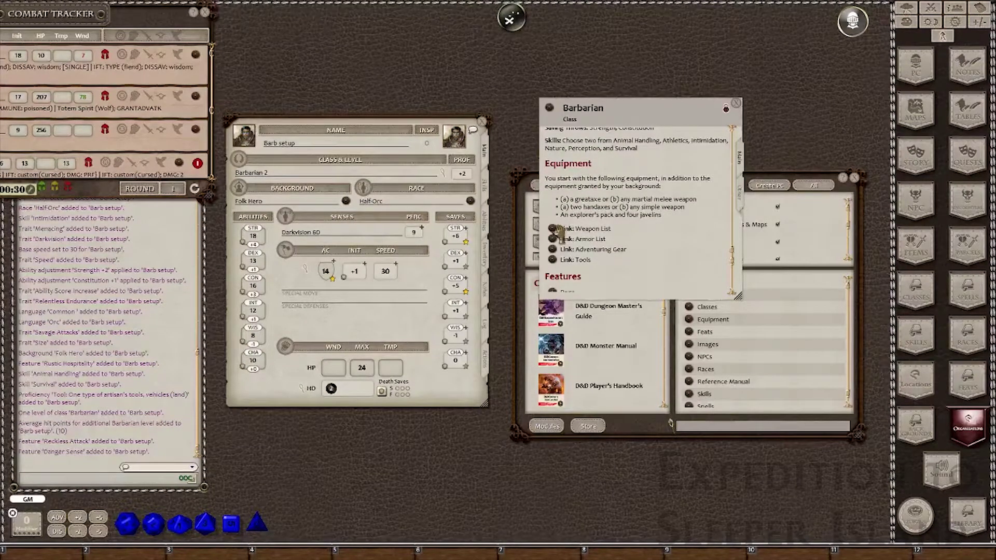
- Add a Greataxe from the class description's linked weapon list to the character's inventory, and close the weapon table
left_click(553, 229)
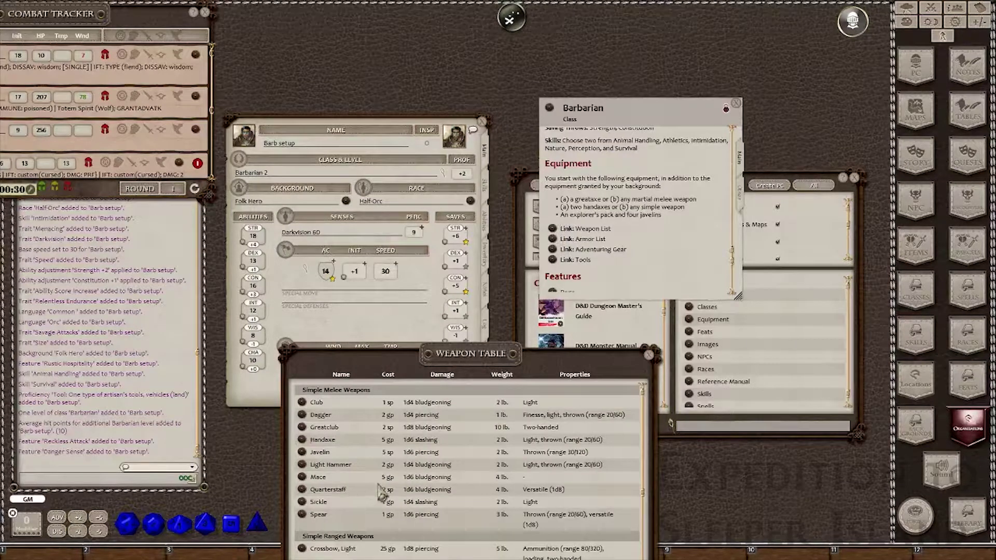
scroll(382, 496, "down", 3)
scroll(382, 500, "down", 3)
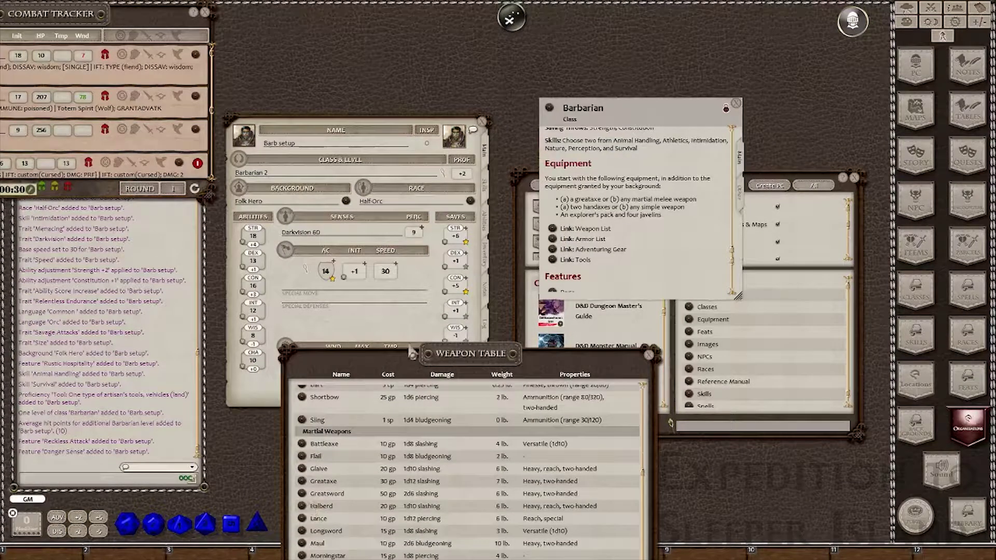
left_click(486, 259)
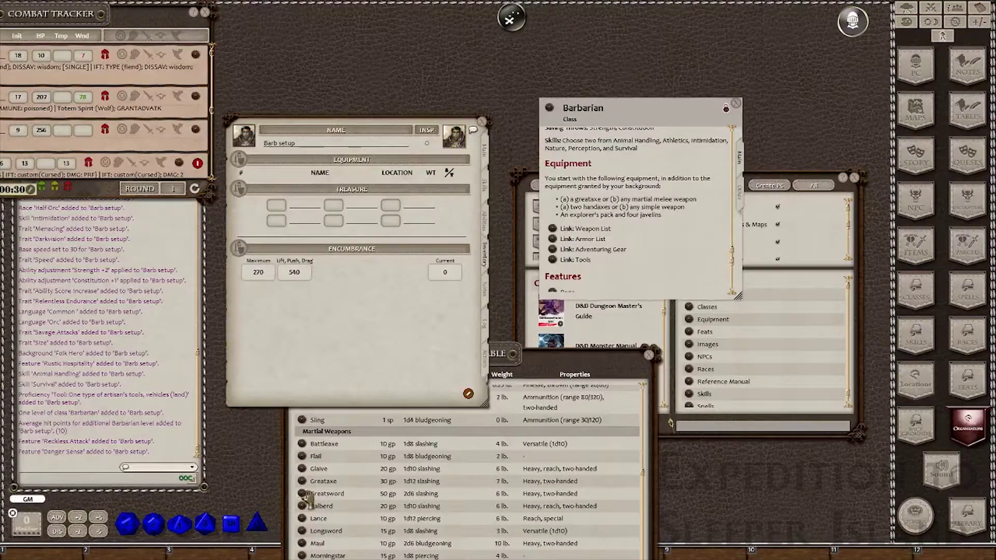
left_click_drag(306, 487, 350, 188)
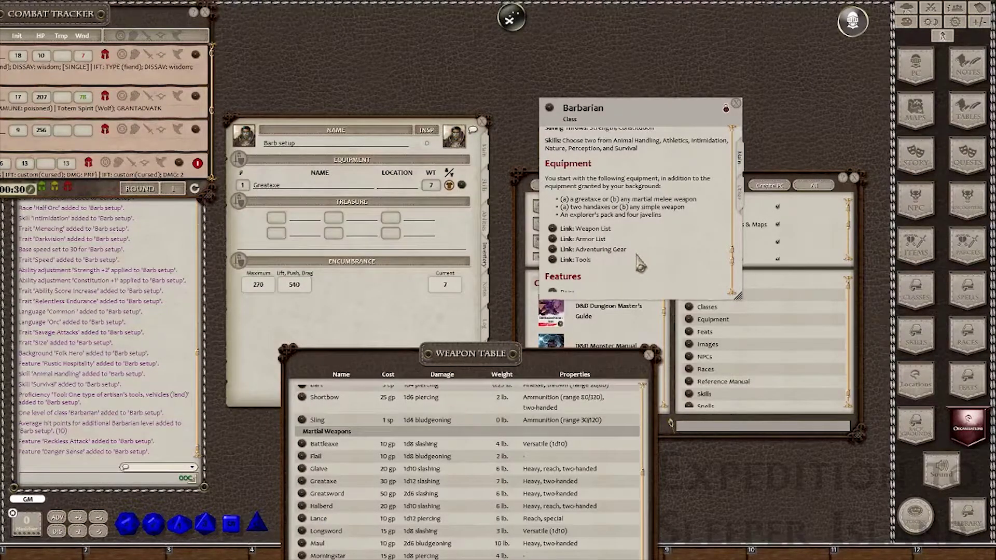
left_click(648, 355)
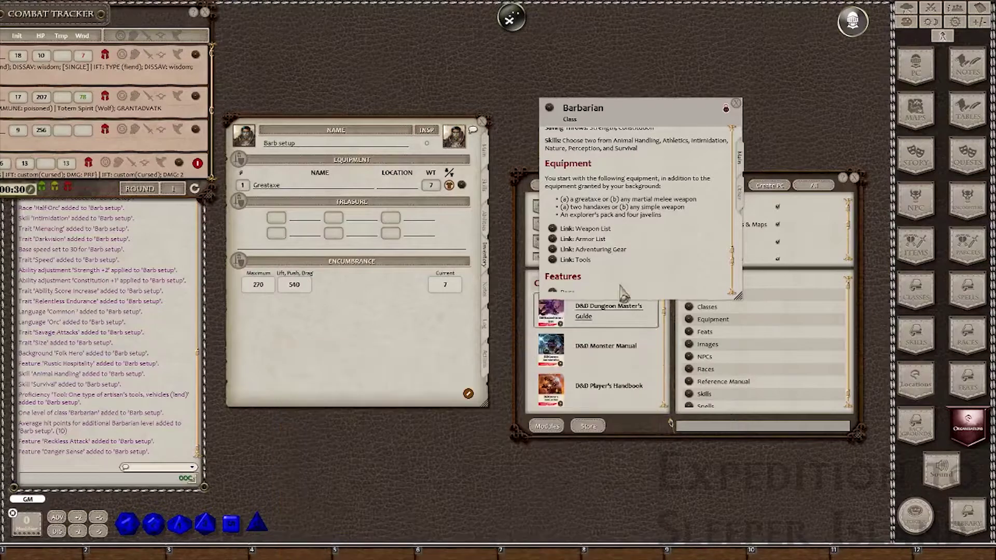
- Add an Explorer's Pack from the linked adventuring gear list to the inventory, and close the gear table and Barbarian class description
left_click(553, 249)
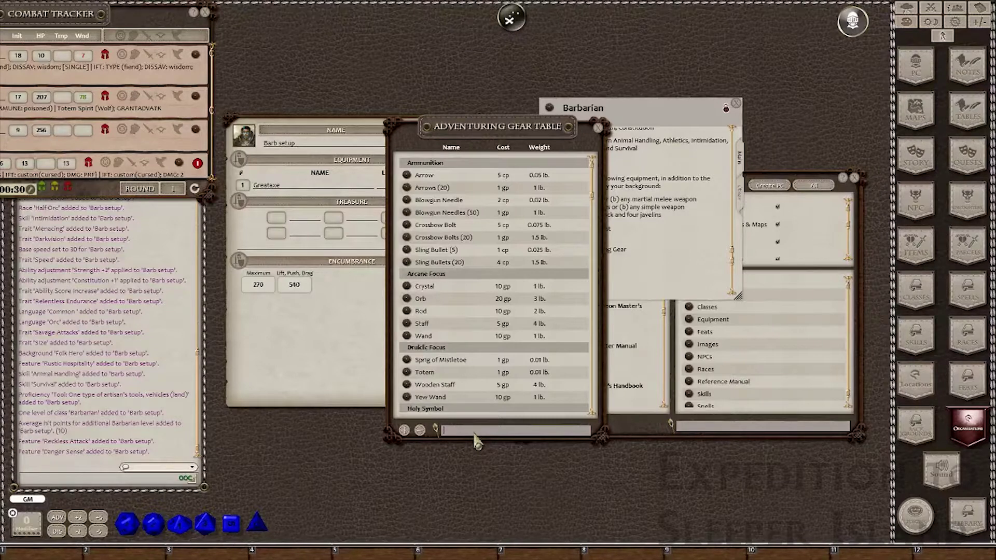
type("expl")
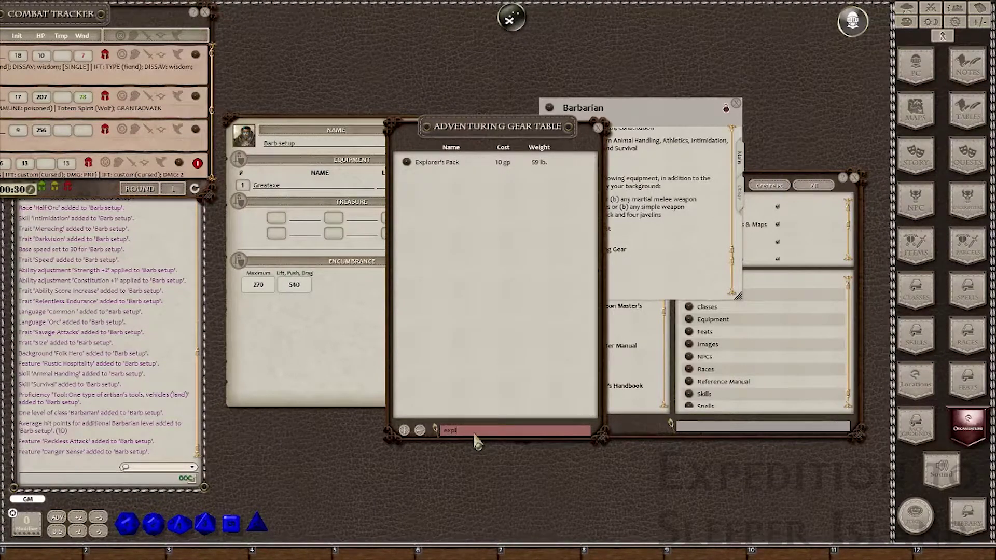
left_click_drag(412, 169, 326, 186)
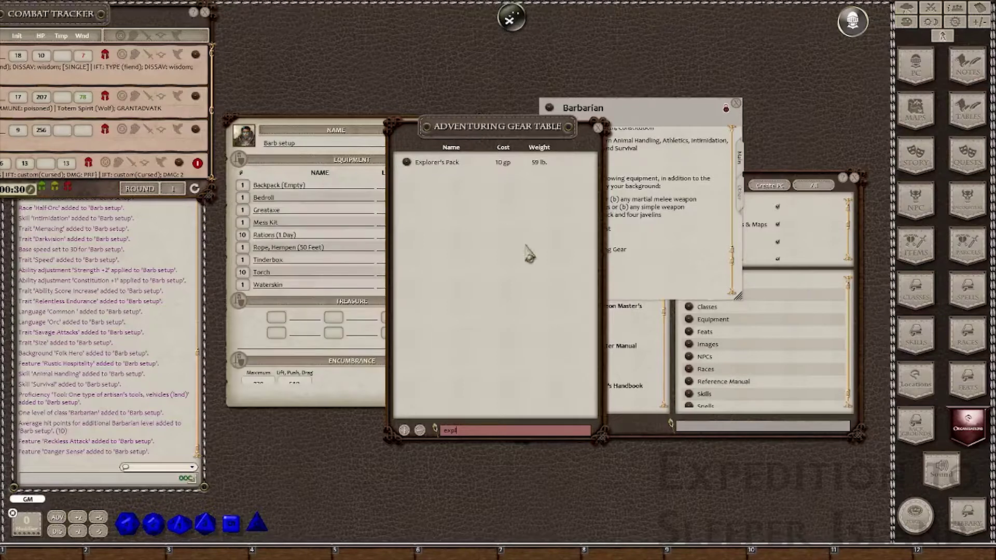
left_click(598, 127)
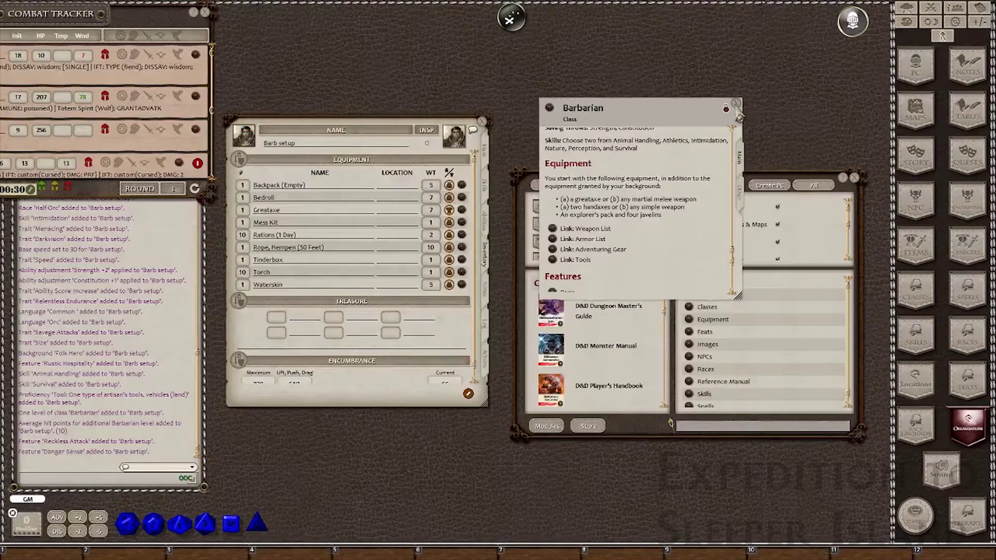
left_click(736, 103)
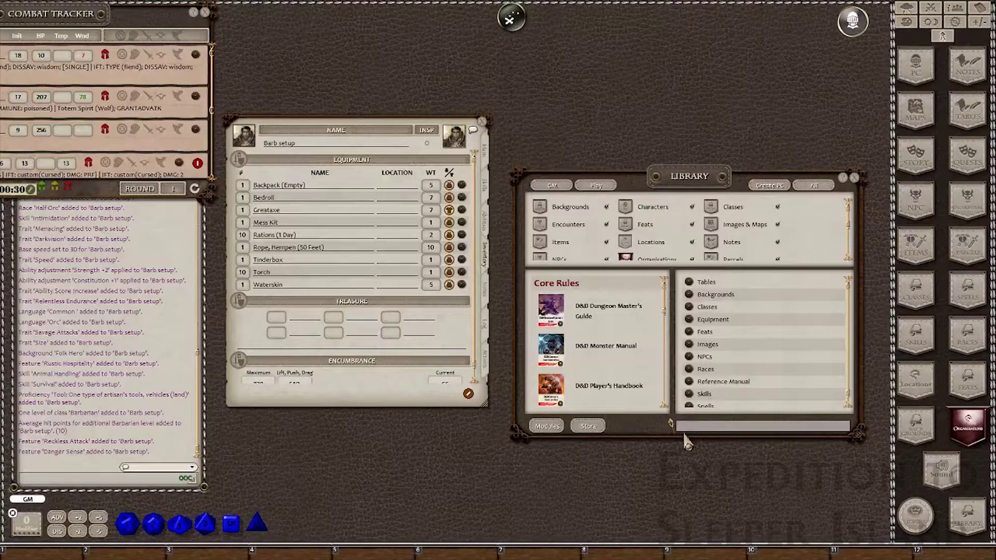
- Check the character's weapon actions and abilities, and open the Barbarian Template character beside the sheet
left_click(486, 366)
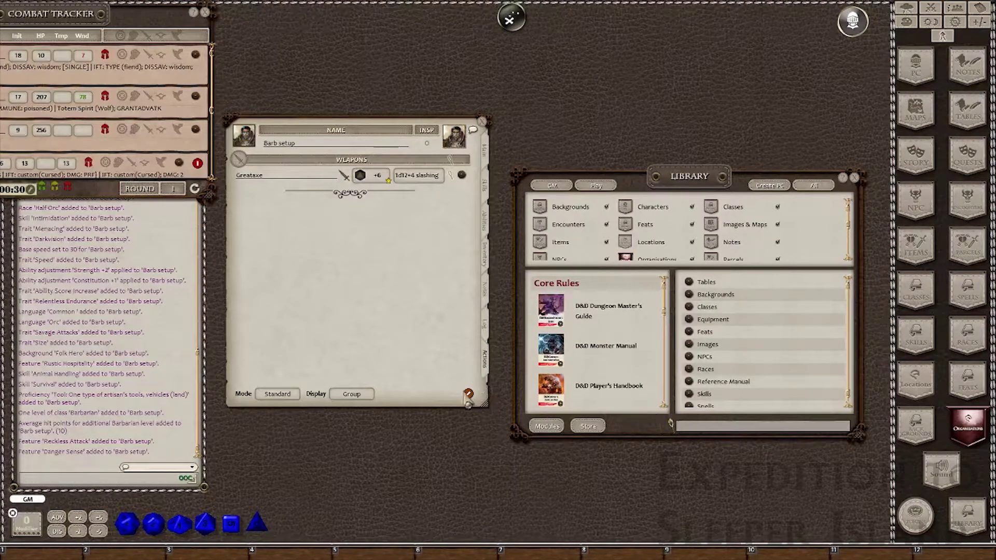
left_click(485, 228)
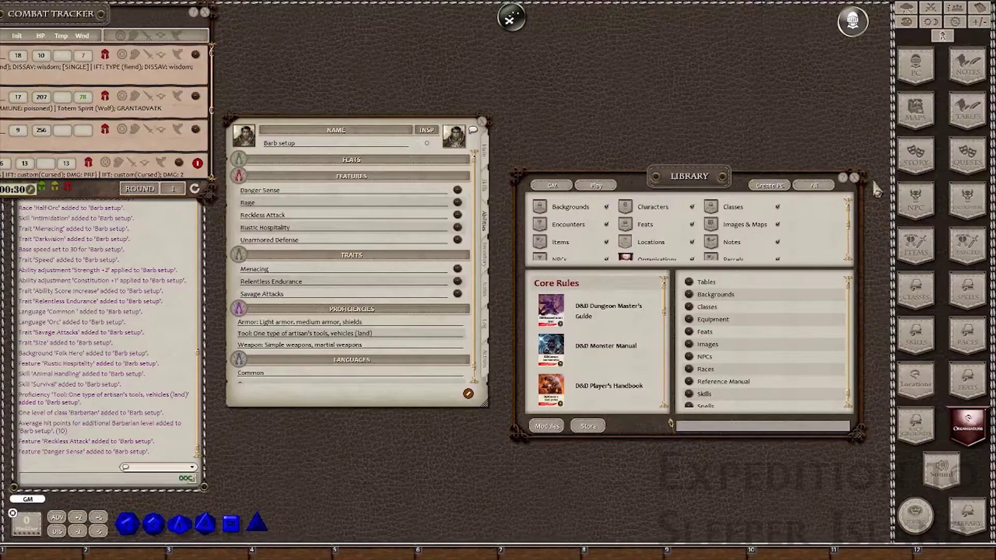
left_click(921, 79)
left_click_drag(536, 192, 675, 123)
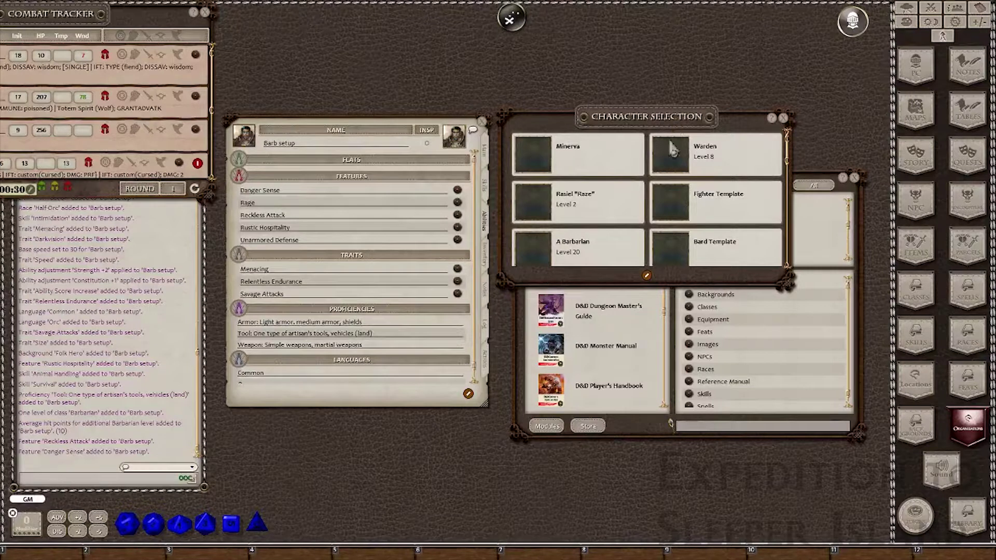
scroll(667, 196, "down", 5)
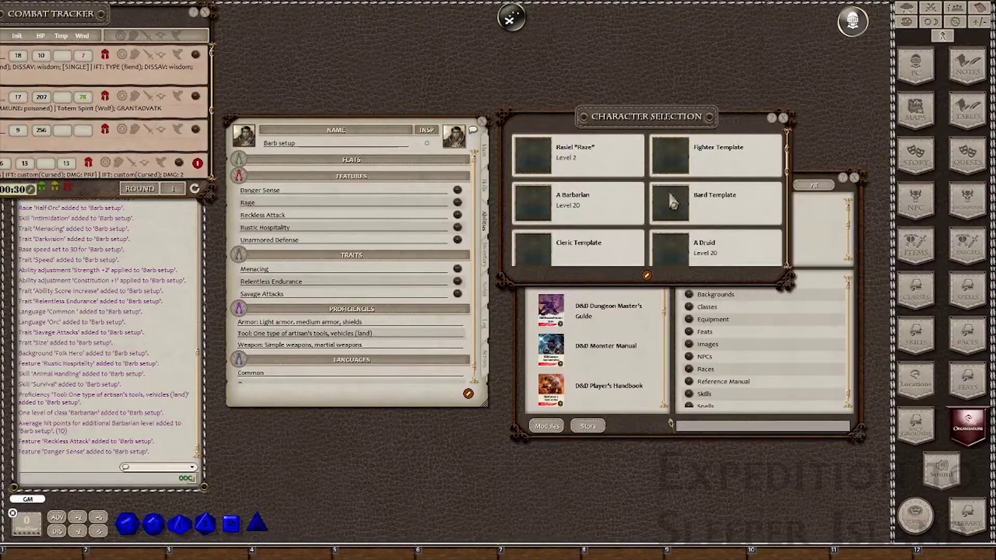
scroll(750, 236, "down", 4)
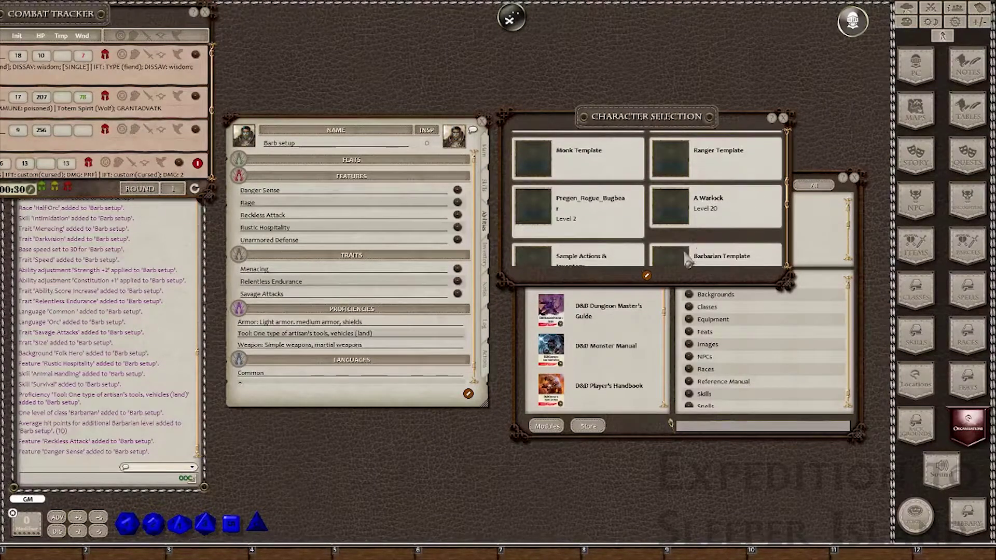
scroll(696, 229, "down", 2)
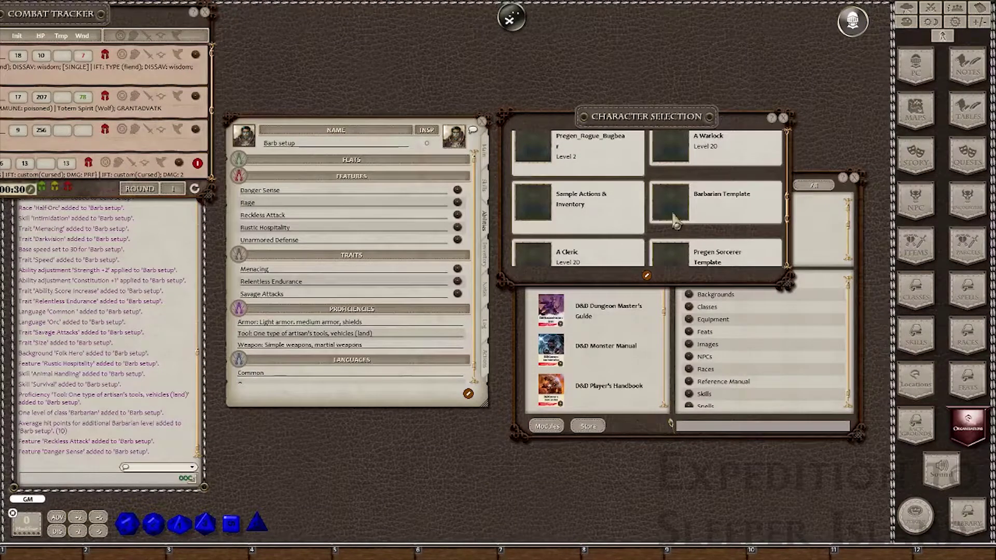
left_click(673, 220)
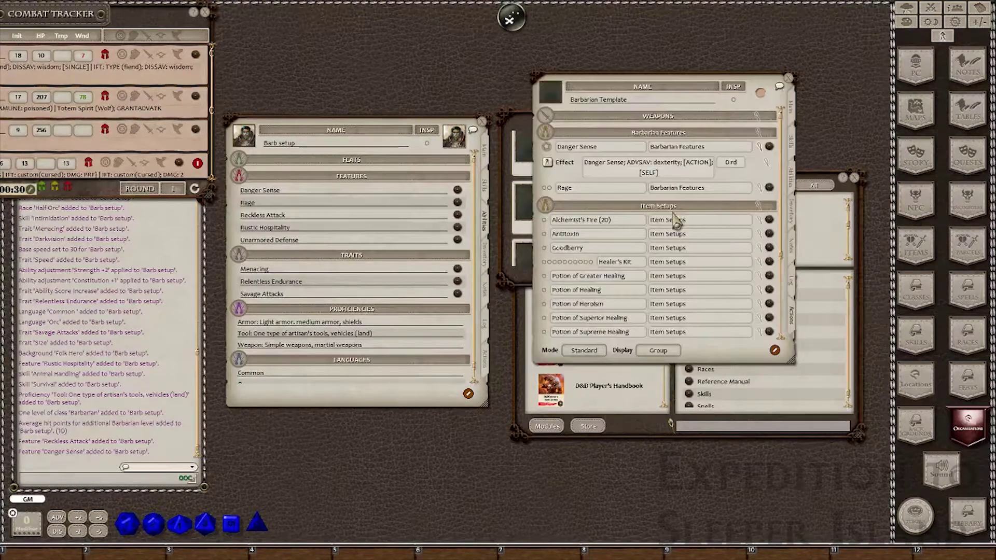
left_click(528, 130)
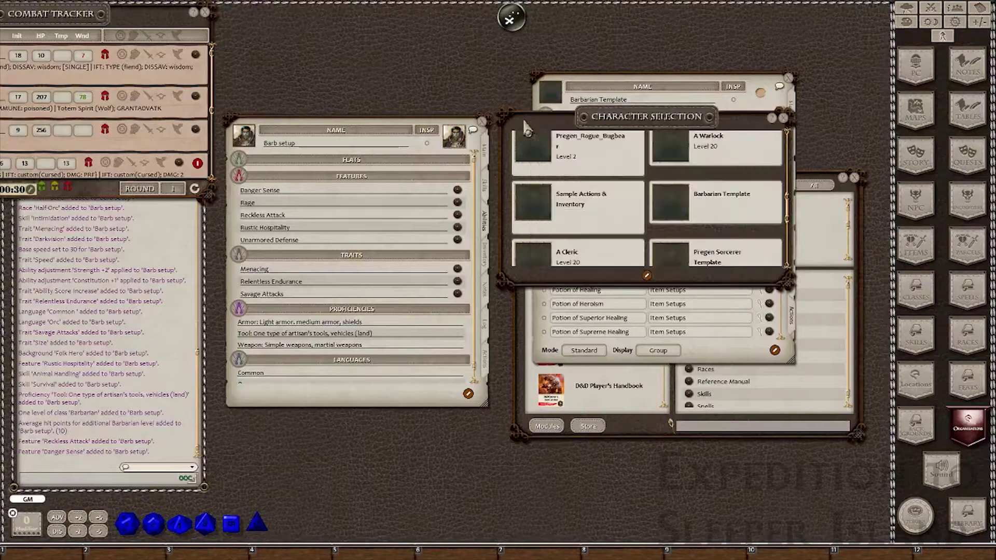
left_click(784, 120)
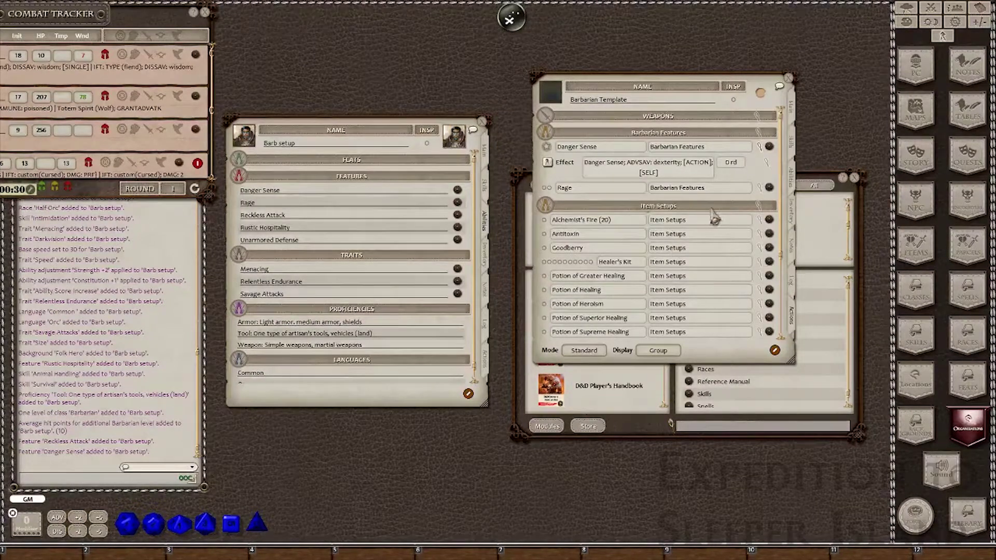
- Copy the Danger Sense and Rage powers from the Barbarian Template into the character's actions
left_click(487, 361)
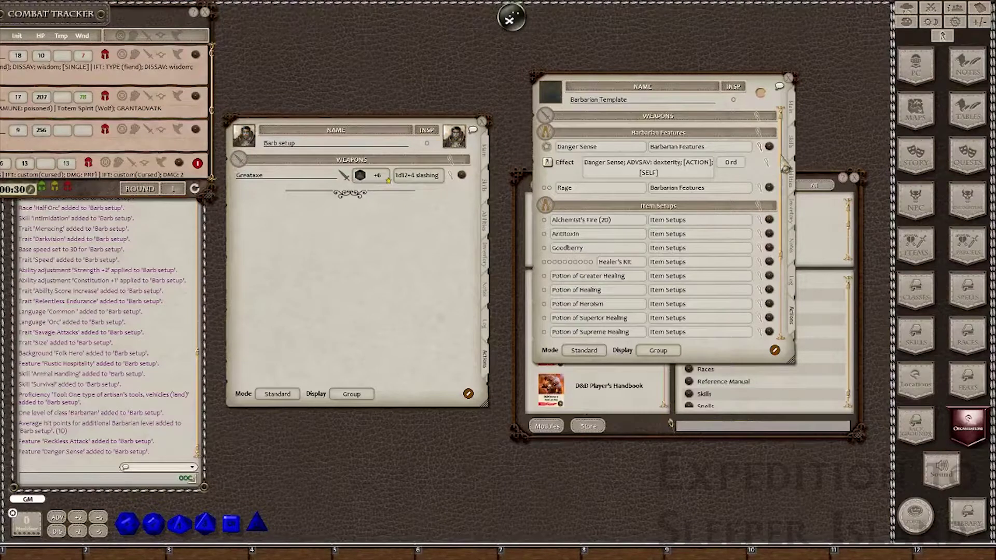
left_click_drag(775, 151, 407, 238)
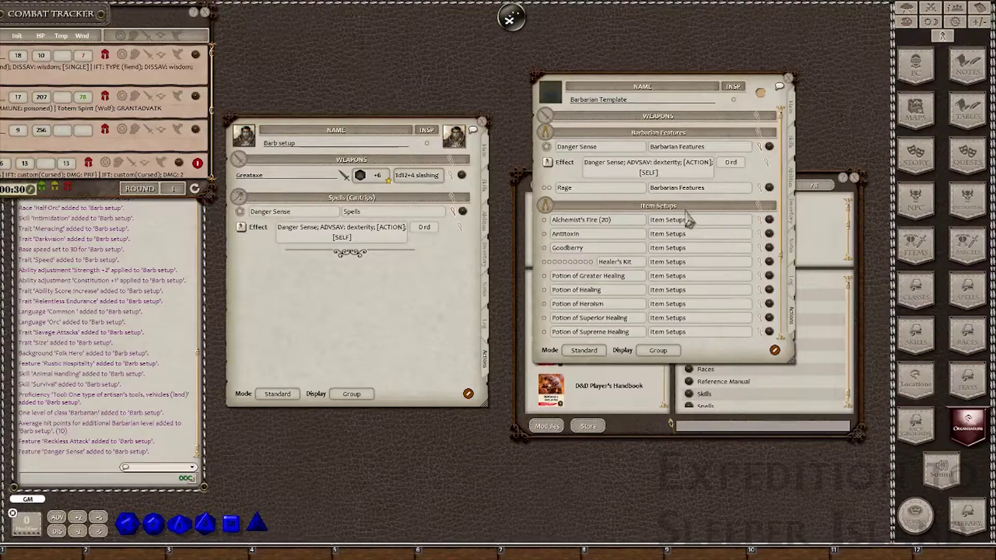
scroll(706, 228, "down", 2)
scroll(726, 217, "up", 2)
left_click_drag(766, 187, 357, 275)
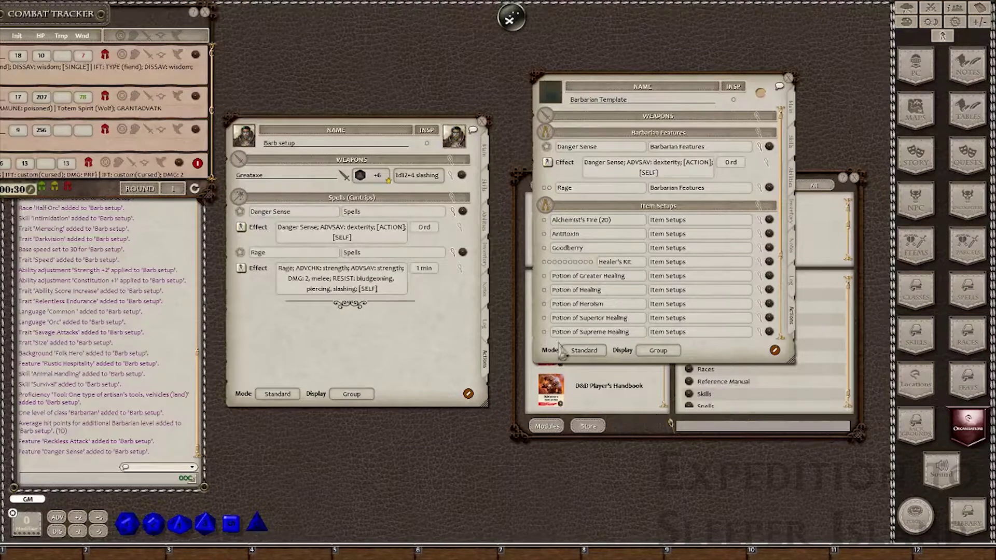
- Create a new power in the character's actions with a blank name and the group Regular Actions
left_click(469, 395)
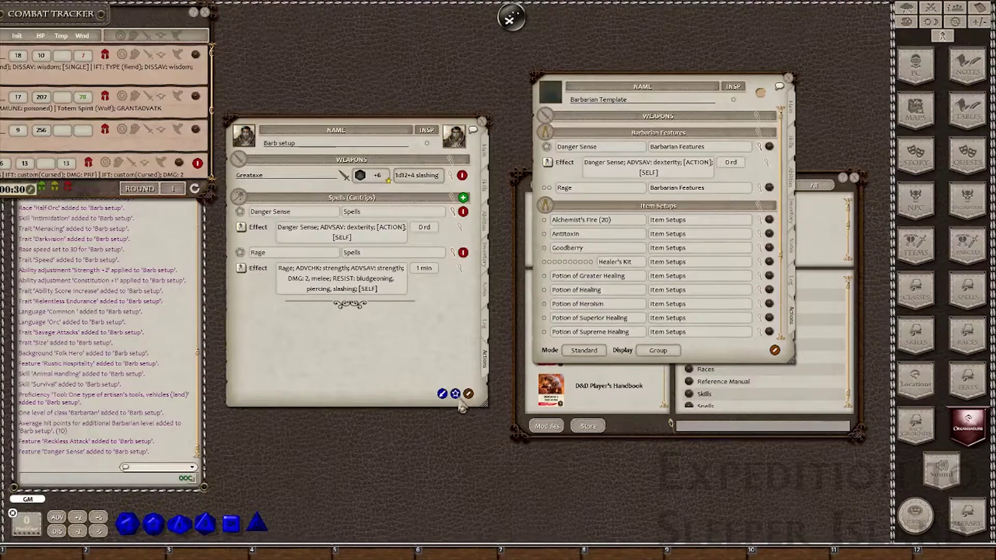
left_click(456, 395)
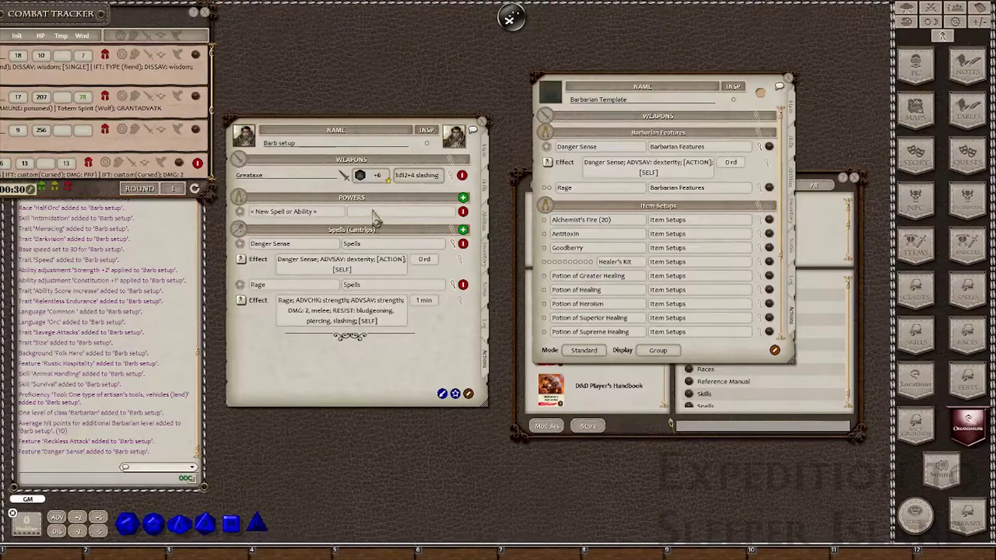
type("RE")
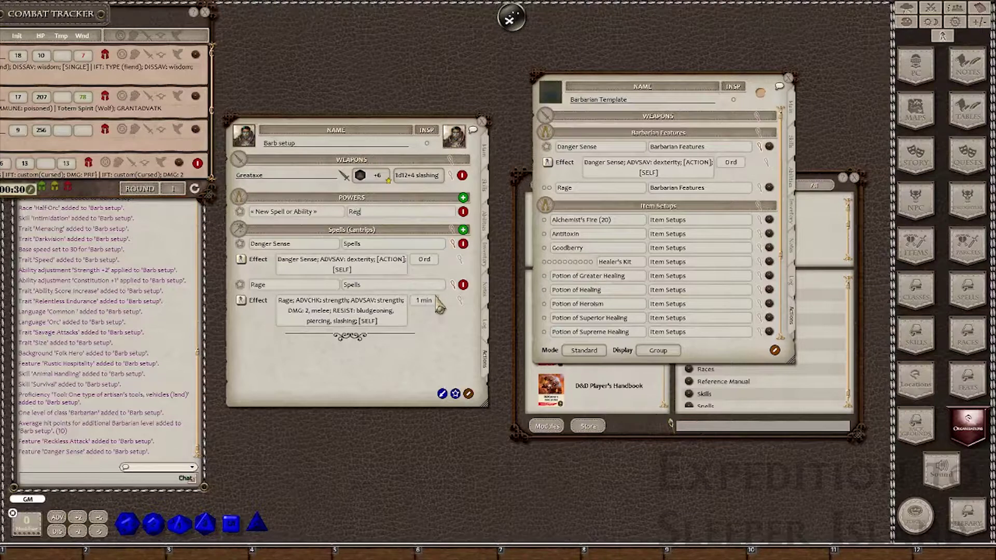
type("gular Actions")
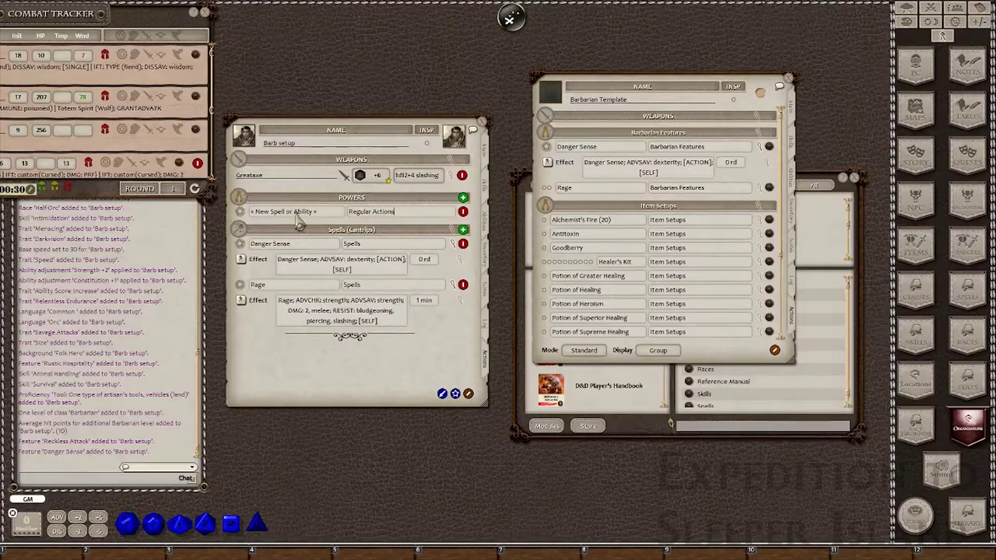
left_click(296, 214)
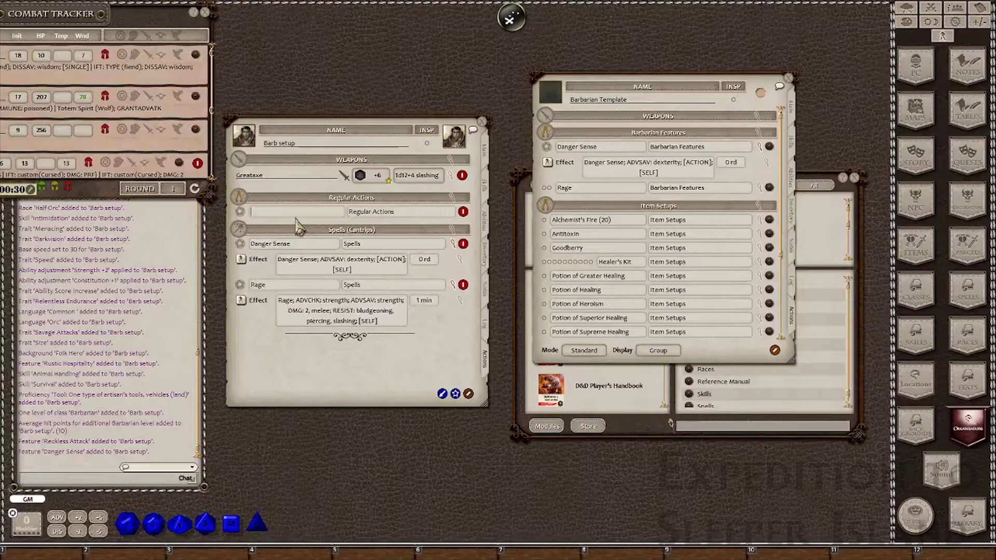
left_click(468, 393)
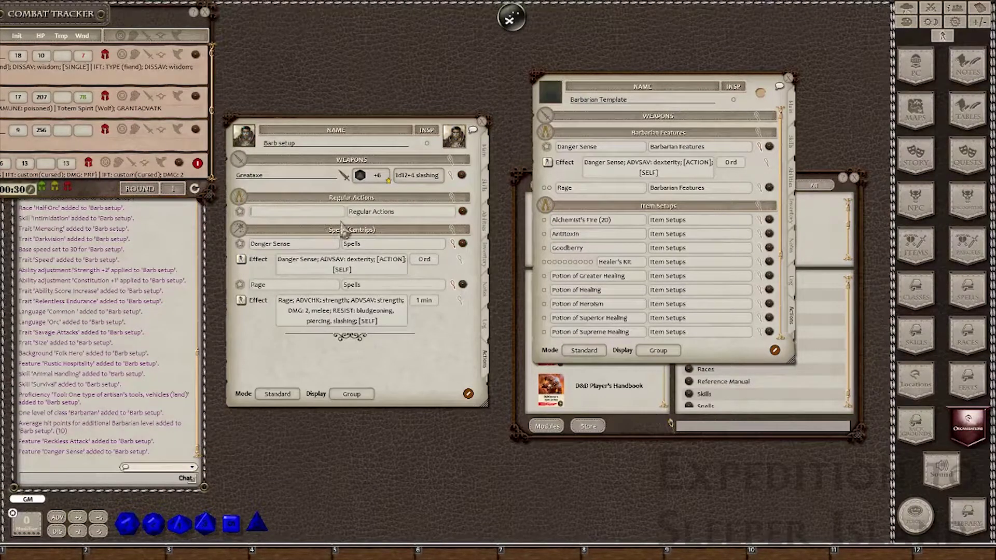
- Copy Dodge Action, Encumbrance, Exhaustion, Prone and Help Action from the template into the character's Regular Actions group
scroll(724, 280, "down", 4)
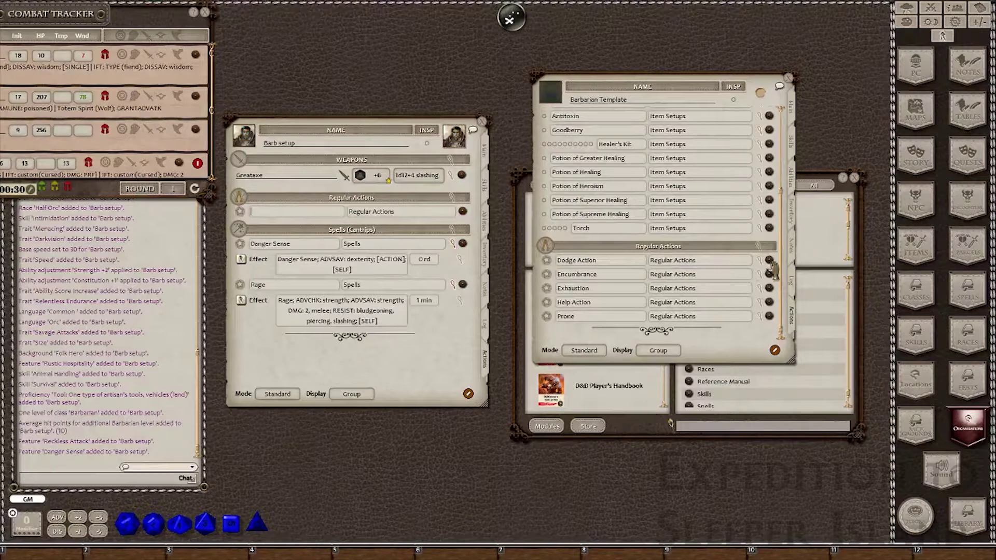
left_click_drag(770, 262, 345, 218)
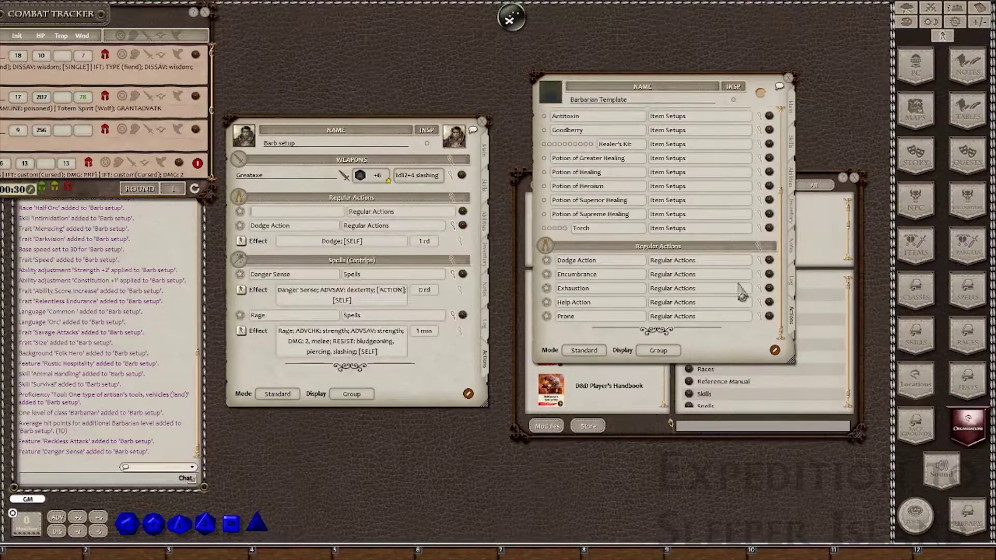
left_click_drag(769, 273, 381, 226)
left_click_drag(773, 291, 401, 255)
left_click_drag(773, 321, 389, 307)
scroll(389, 307, "down", 2)
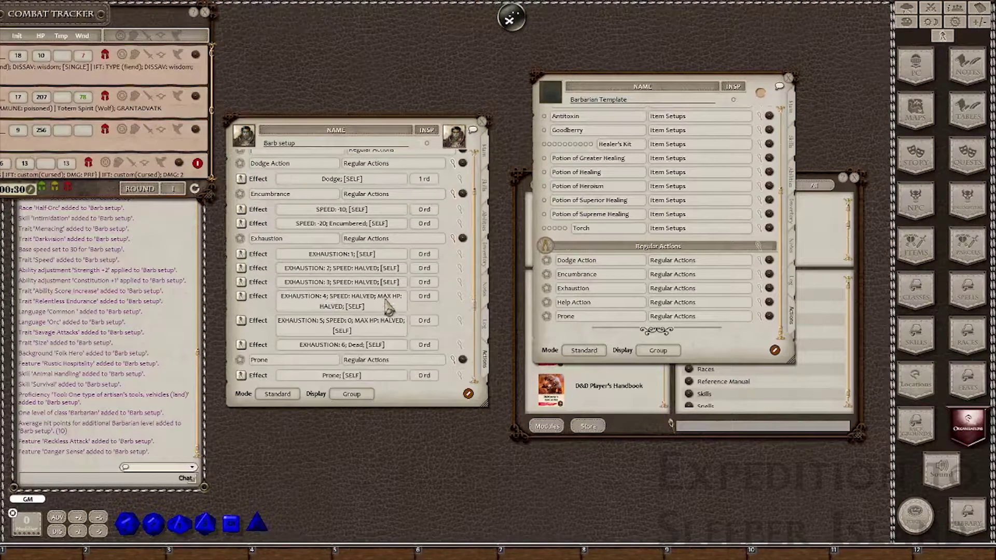
scroll(389, 307, "down", 1)
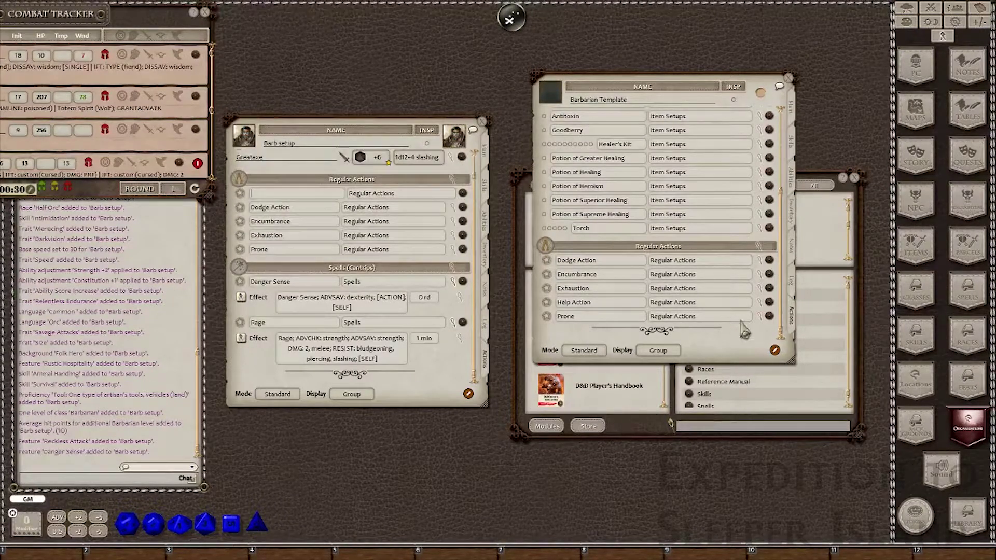
left_click_drag(769, 304, 371, 225)
- Delete the blank placeholder power from the character's Regular Actions group and leave list editing
left_click(468, 394)
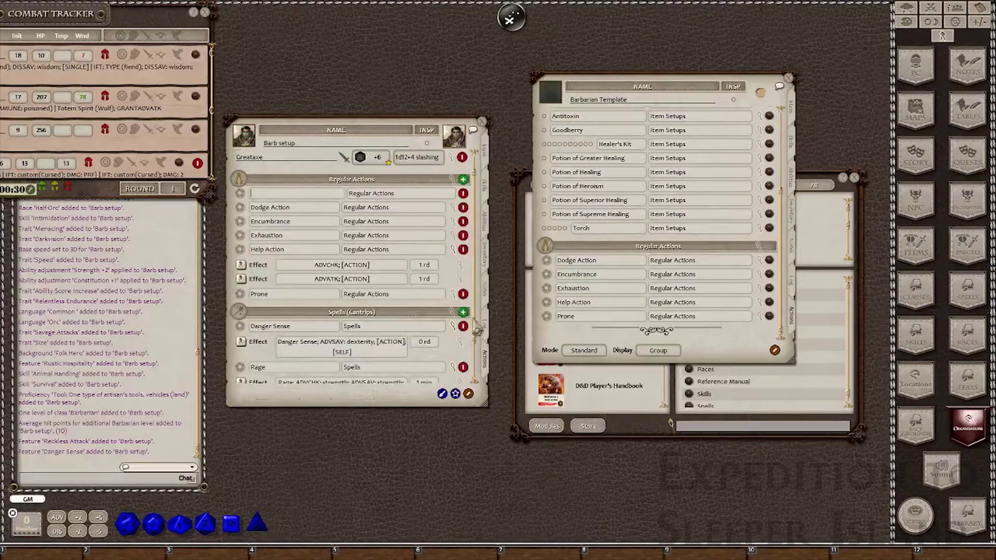
left_click(462, 194)
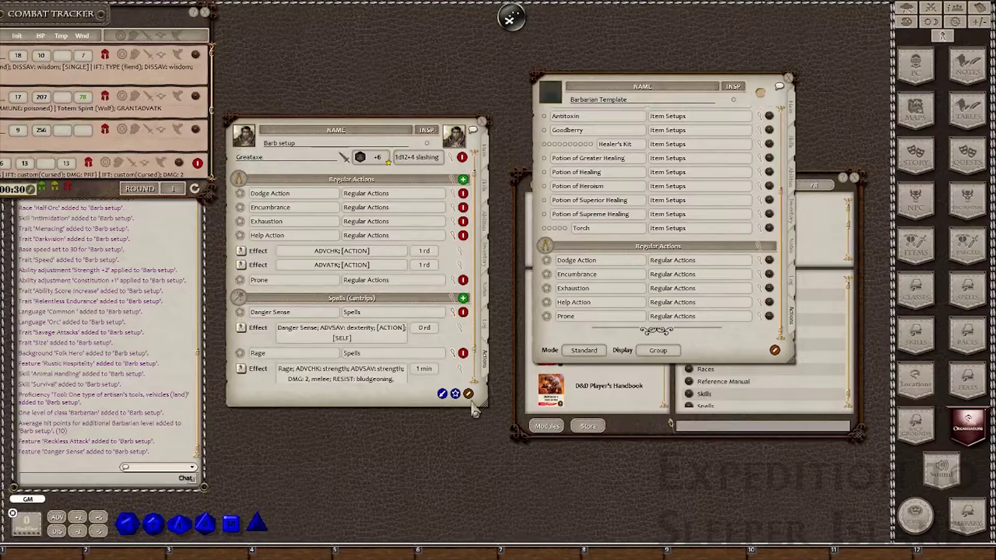
left_click(468, 394)
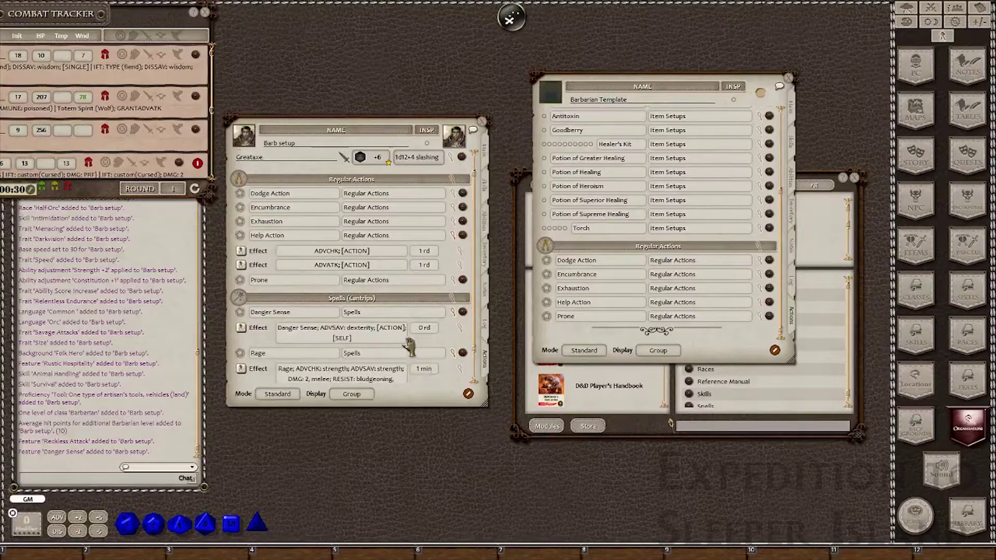
- Rename the Spells power group to Barb Features and set its group type to Abilities
scroll(416, 265, "down", 3)
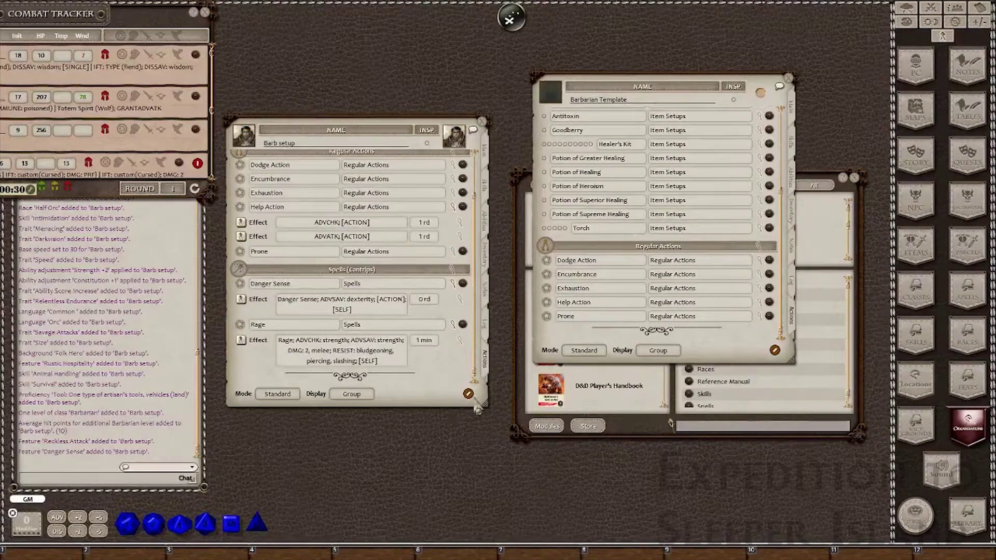
left_click(451, 270)
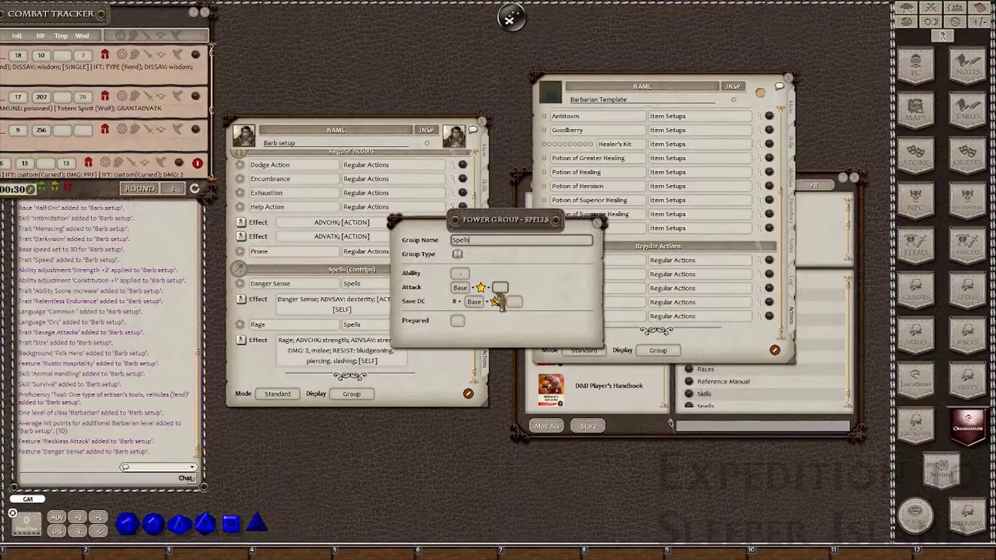
type("Ite")
type("Bar")
type("b Features")
left_click(457, 254)
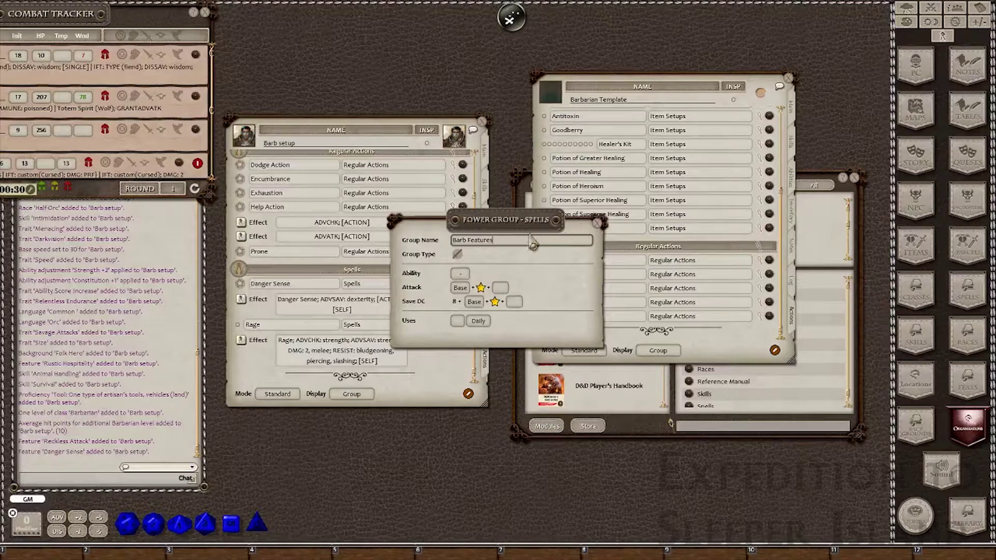
left_click(459, 273)
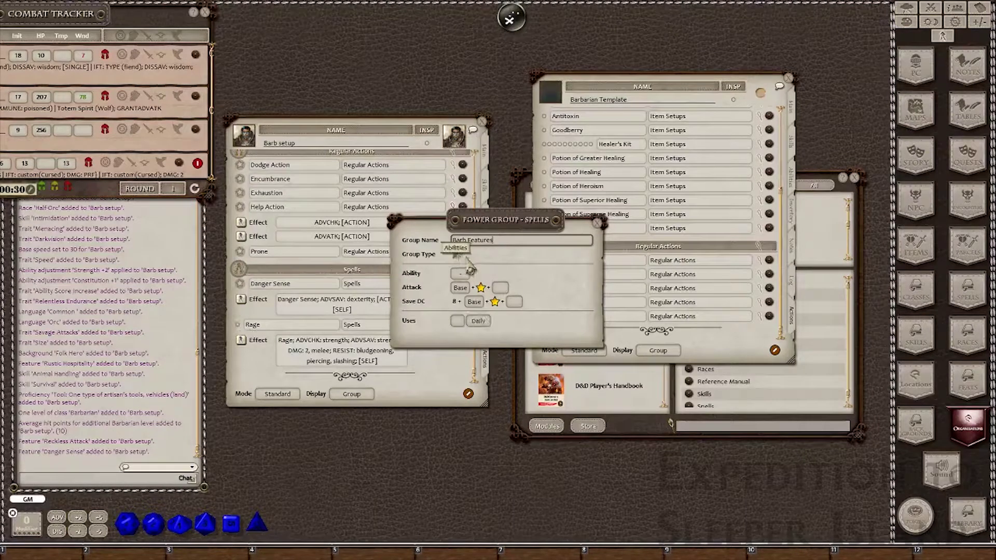
left_click(597, 223)
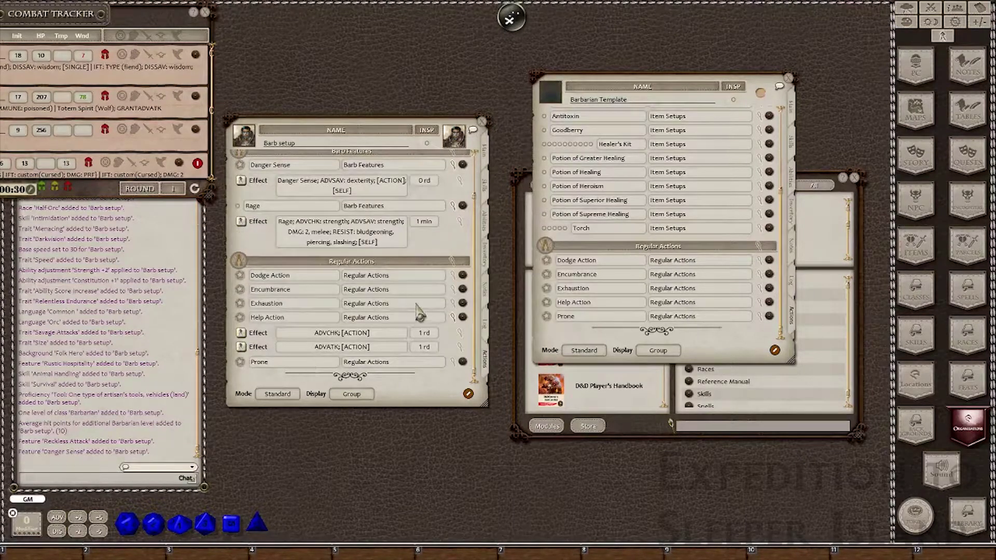
- Set Rage's daily uses to 2 in Preparation mode and switch the actions to Combat mode
scroll(363, 267, "up", 3)
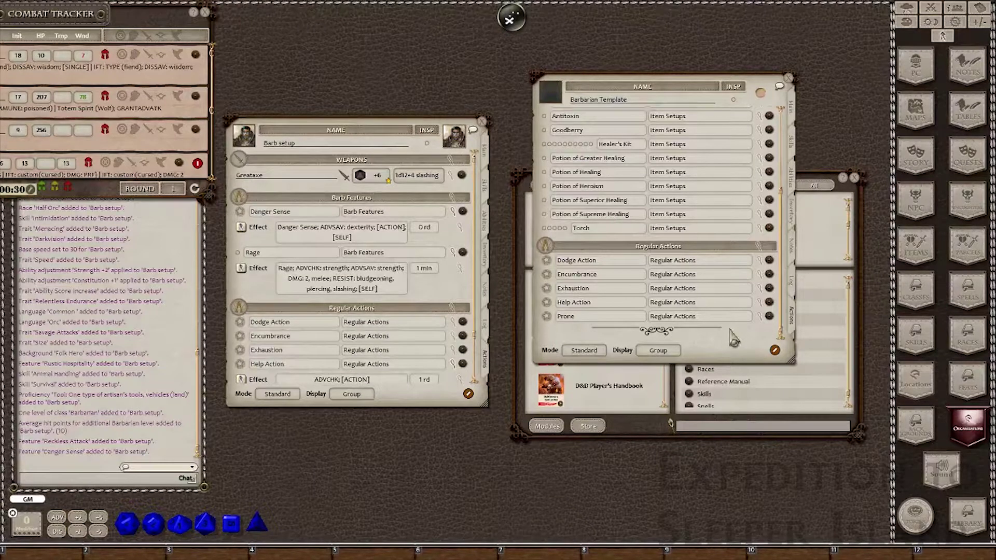
left_click(278, 397)
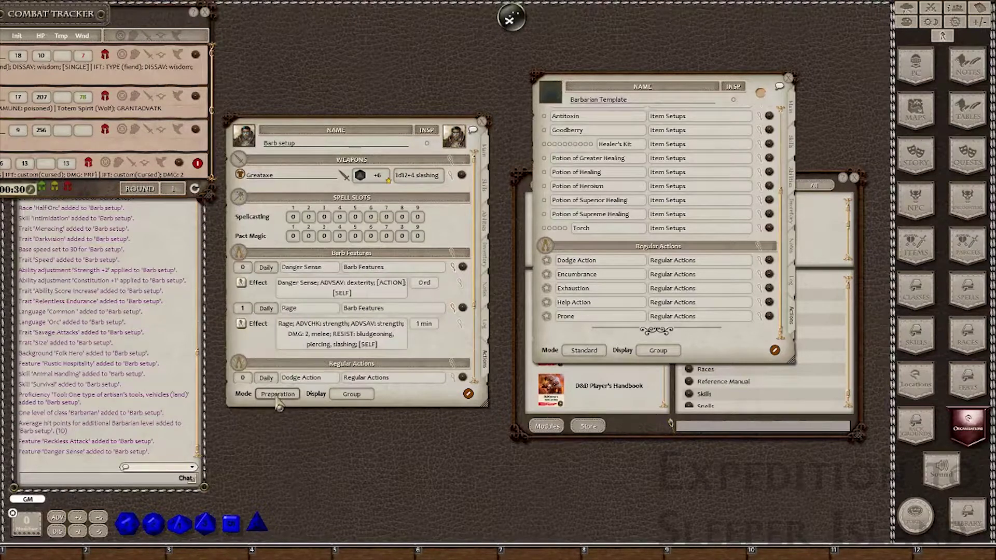
scroll(242, 308, "up", 1)
left_click(280, 395)
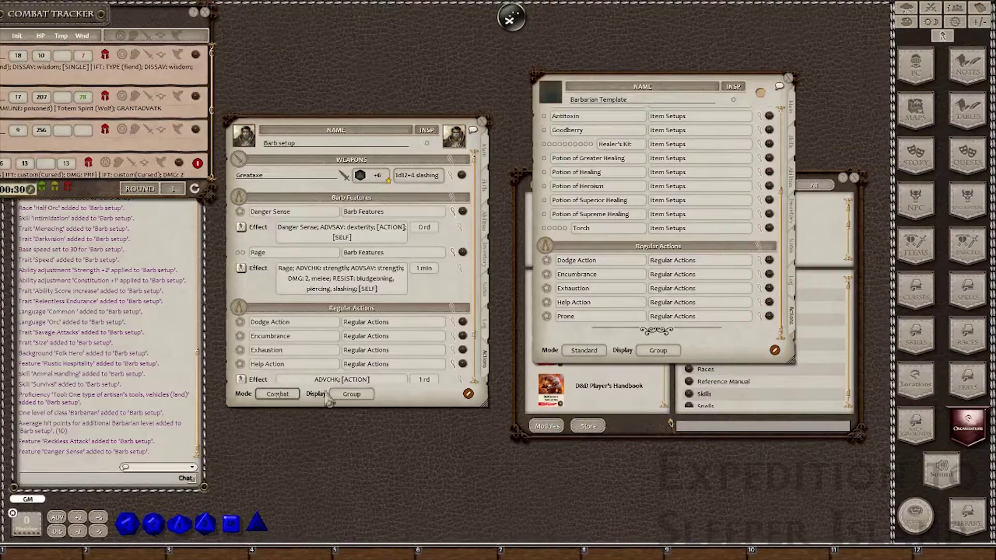
- Create a new power in the character's actions with a blank name and the group Items
left_click_drag(560, 315, 390, 346)
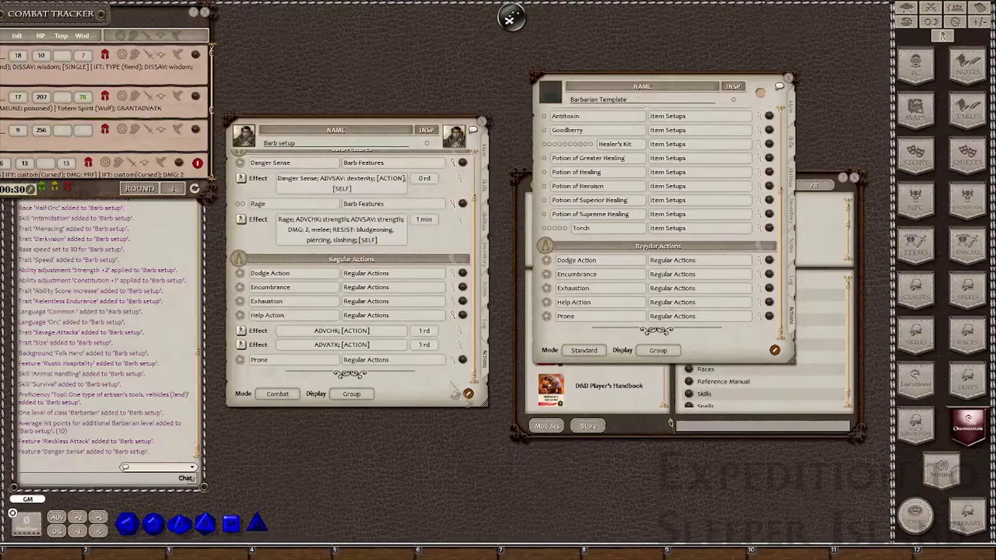
left_click(468, 394)
scroll(304, 363, "up", 1)
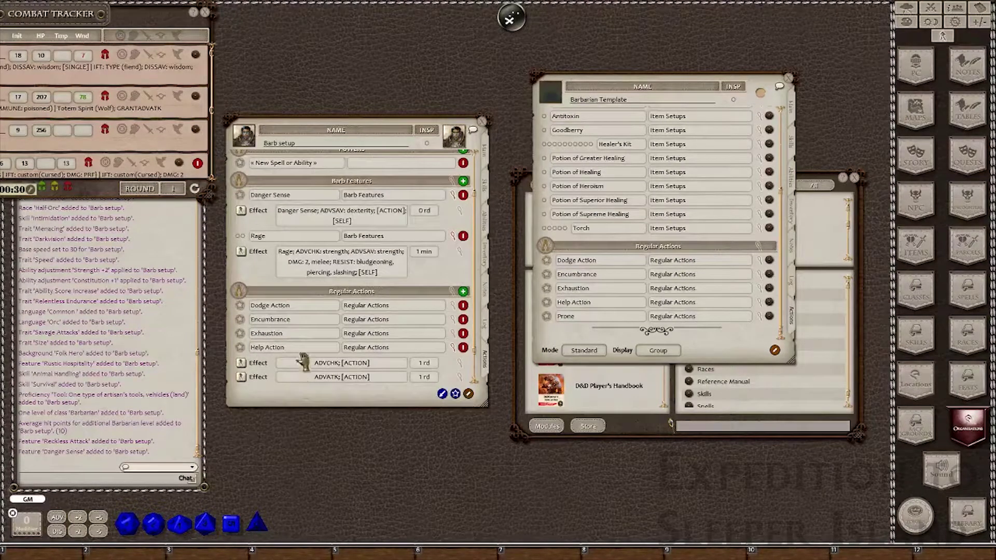
scroll(374, 317, "up", 2)
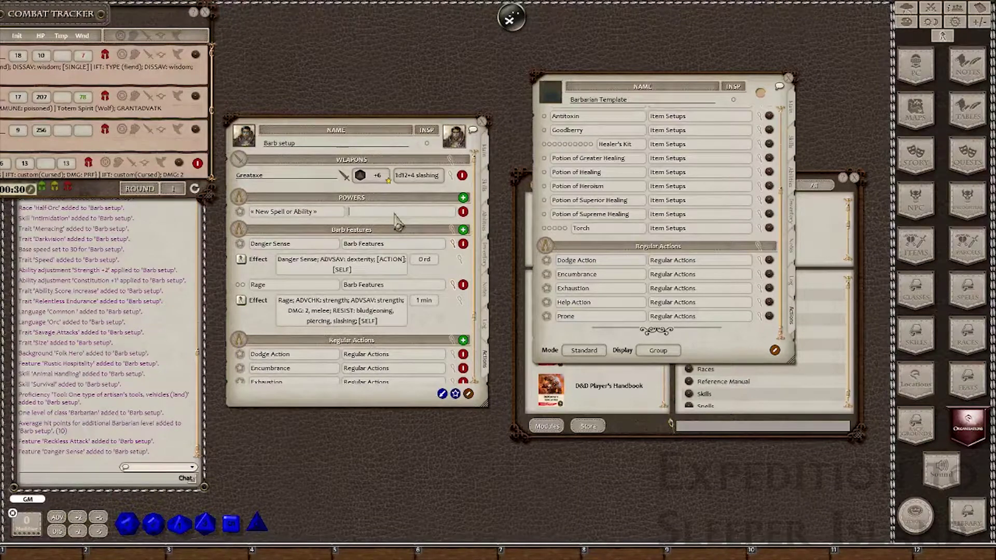
type("Items")
left_click(322, 213)
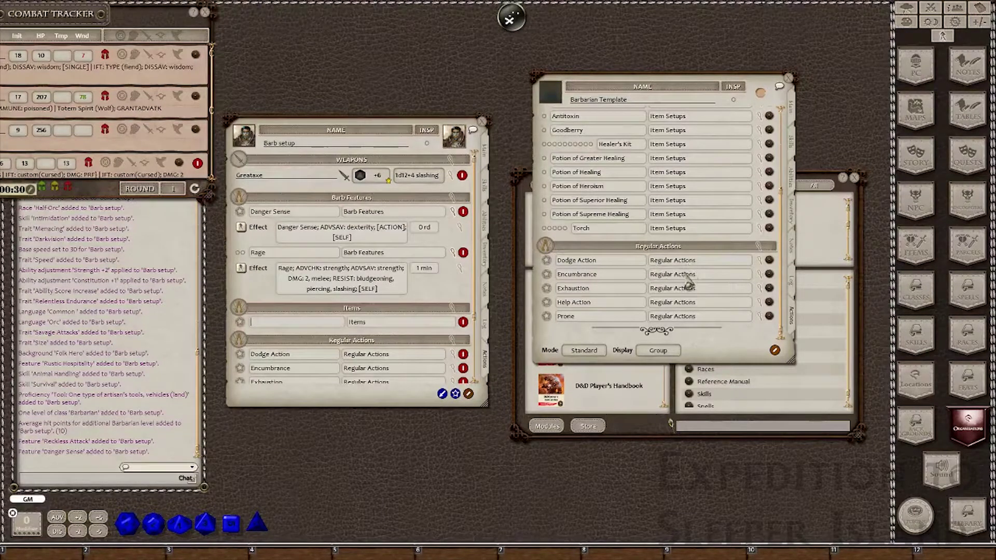
- Copy Goodberry, Potion of Healing and Torch from the Barbarian Template's Item Setups into the character's Items group
scroll(656, 301, "up", 1)
scroll(656, 301, "up", 5)
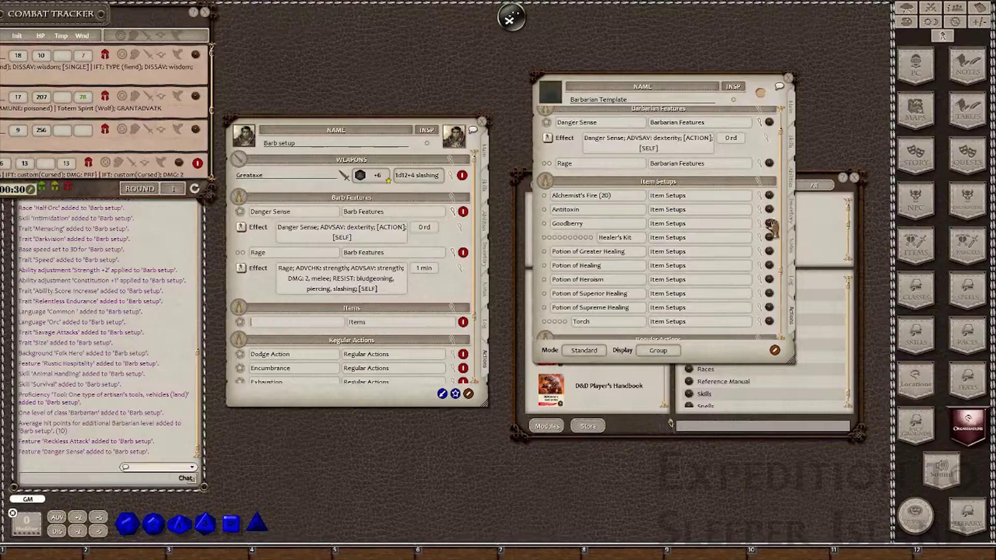
mouse_move(446, 313)
left_mouse_down()
mouse_move(289, 328)
mouse_move(319, 332)
left_mouse_up()
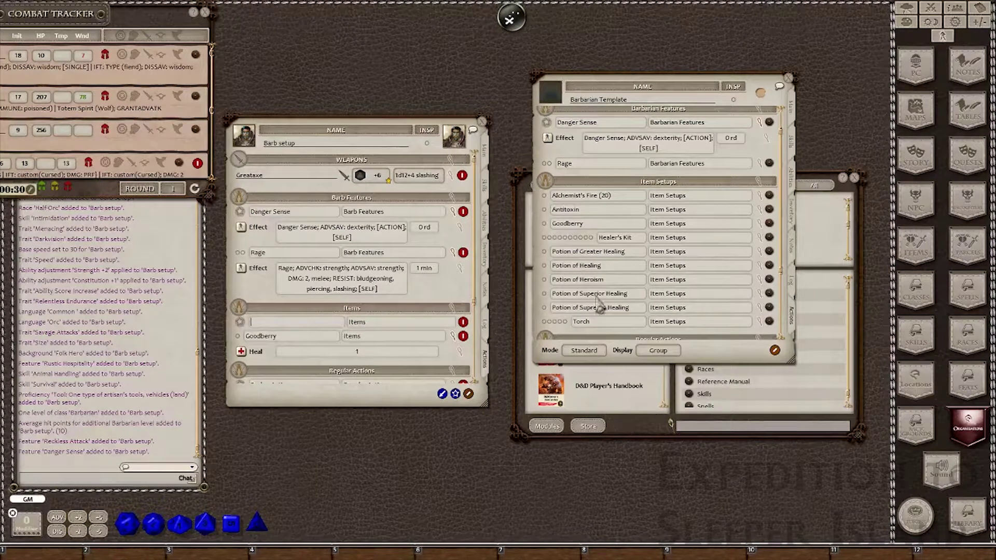
mouse_move(769, 265)
left_mouse_down()
mouse_move(509, 333)
mouse_move(344, 354)
left_mouse_up()
mouse_move(770, 322)
left_mouse_down()
mouse_move(720, 348)
mouse_move(390, 370)
left_mouse_up()
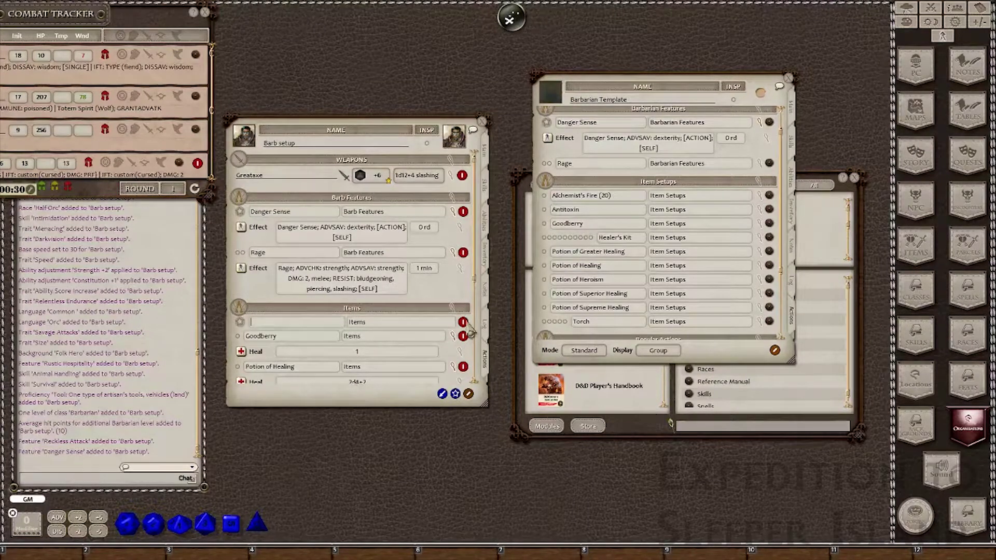
- Delete the blank placeholder power from the Items group, leave list editing and close the Barbarian Template
left_click(463, 322)
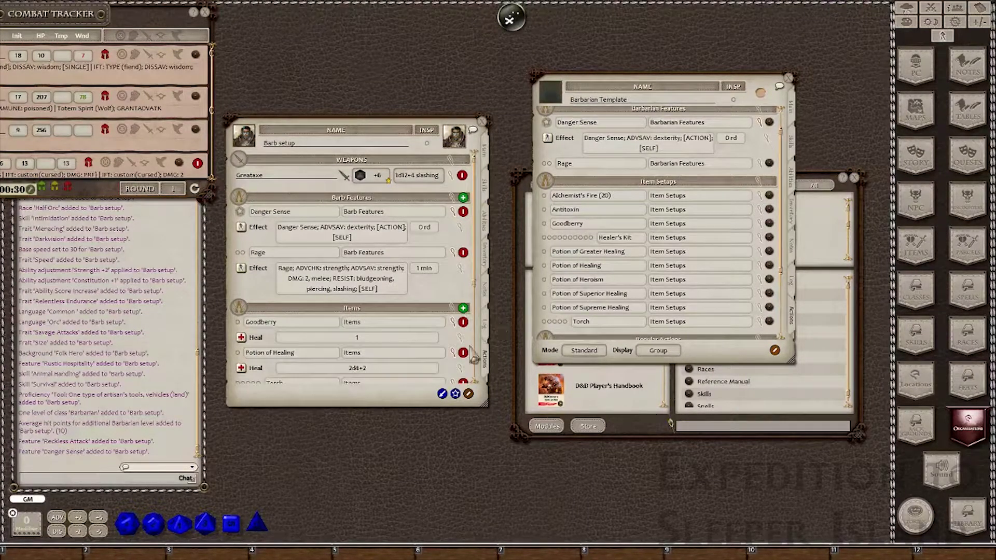
left_click(468, 393)
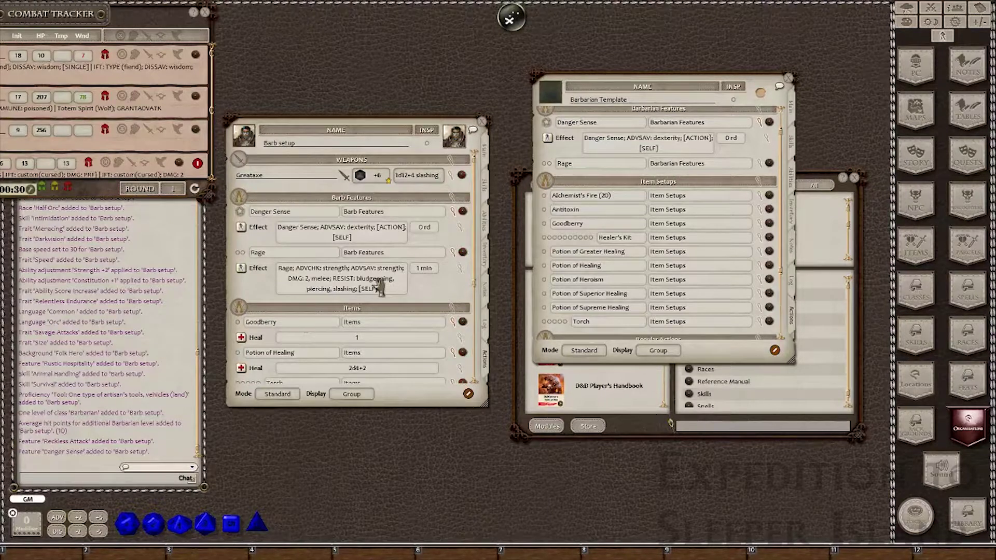
scroll(397, 285, "down", 3)
scroll(388, 352, "up", 5)
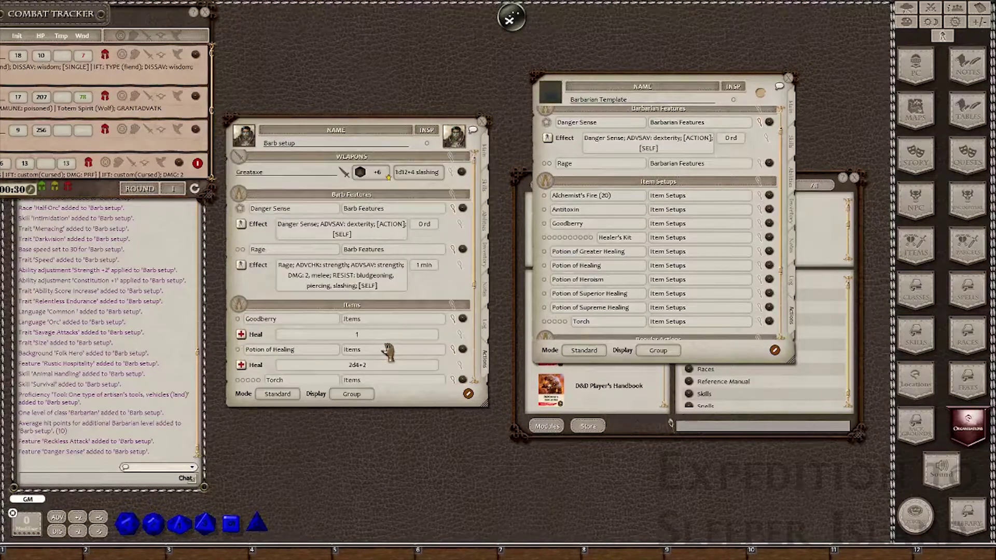
scroll(383, 345, "down", 3)
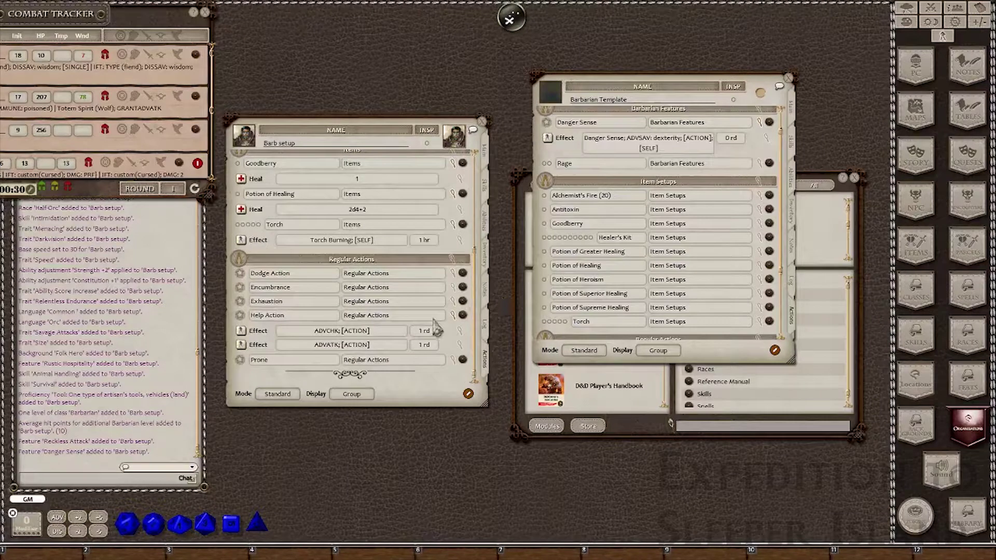
left_click(788, 78)
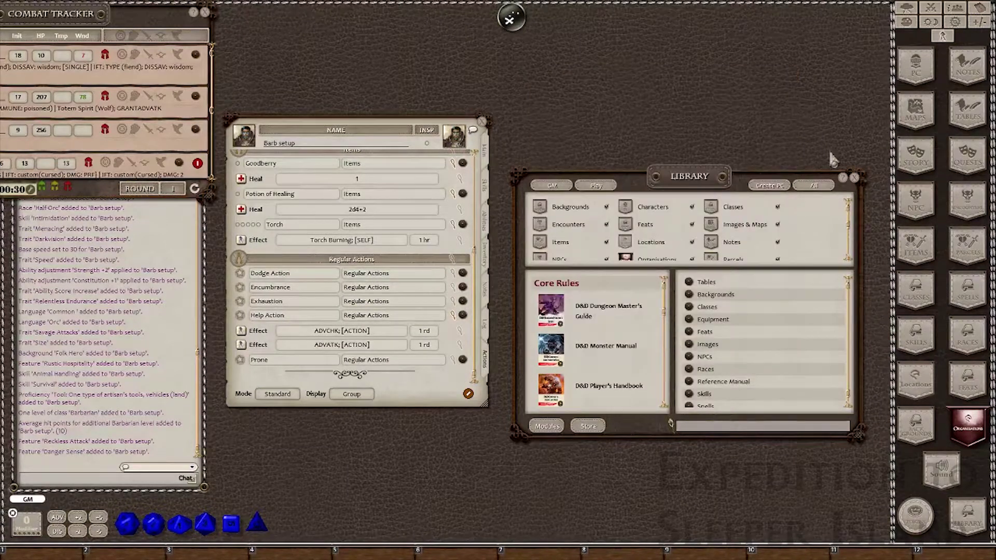
- Open the Bard spell list from the library and add the Vicious Mockery cantrip to the character's Regular Actions
left_click(704, 401)
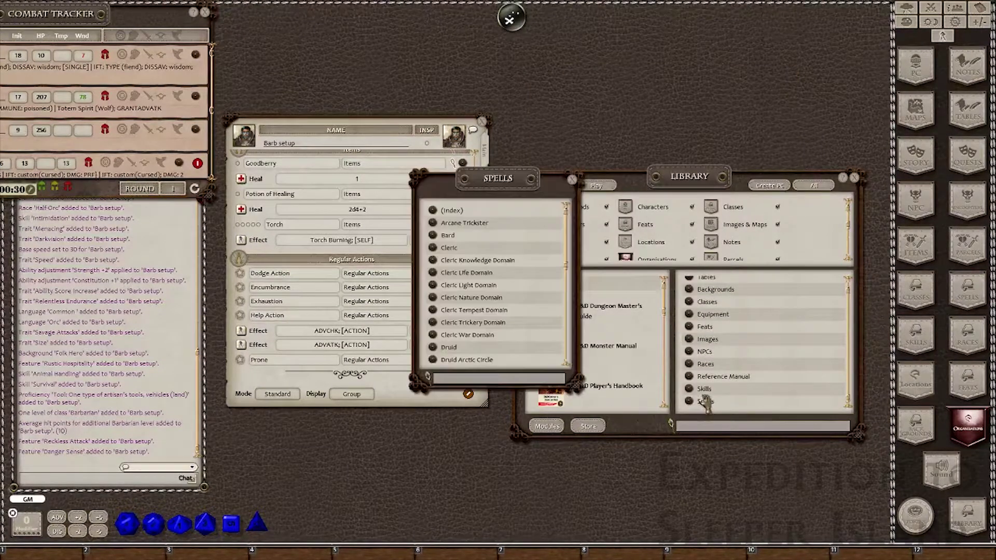
left_click(437, 234)
left_click_drag(515, 180, 457, 328)
left_click(514, 328)
scroll(673, 214, "down", 3)
scroll(673, 214, "up", 3)
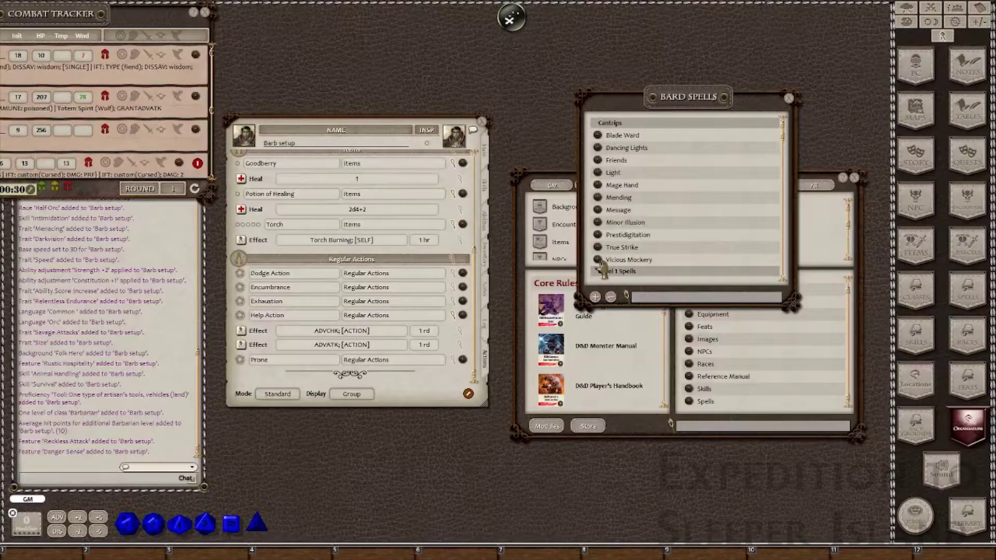
left_click_drag(602, 264, 393, 319)
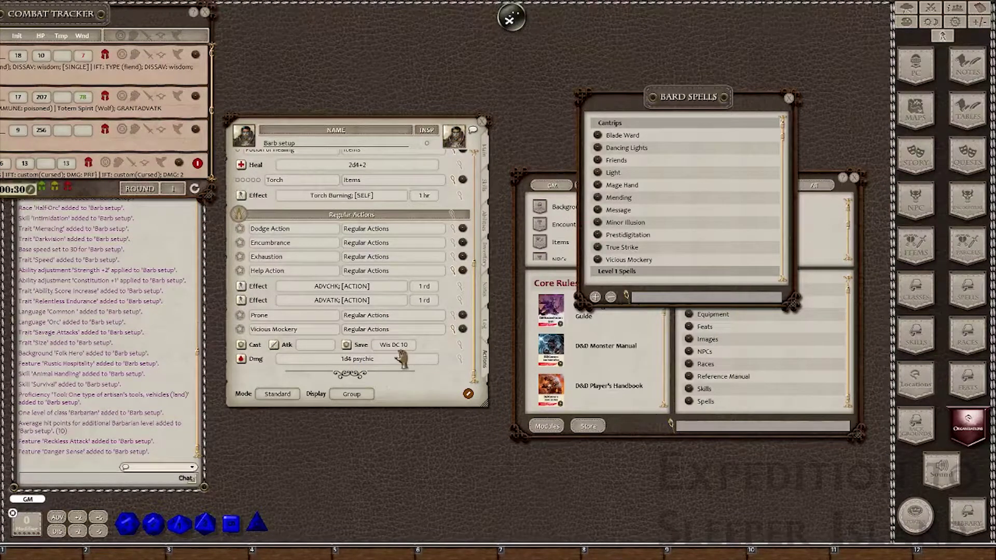
- Set the base of Vicious Mockery's save DC to 8 + Ability with Cha as the stat
left_click(461, 346)
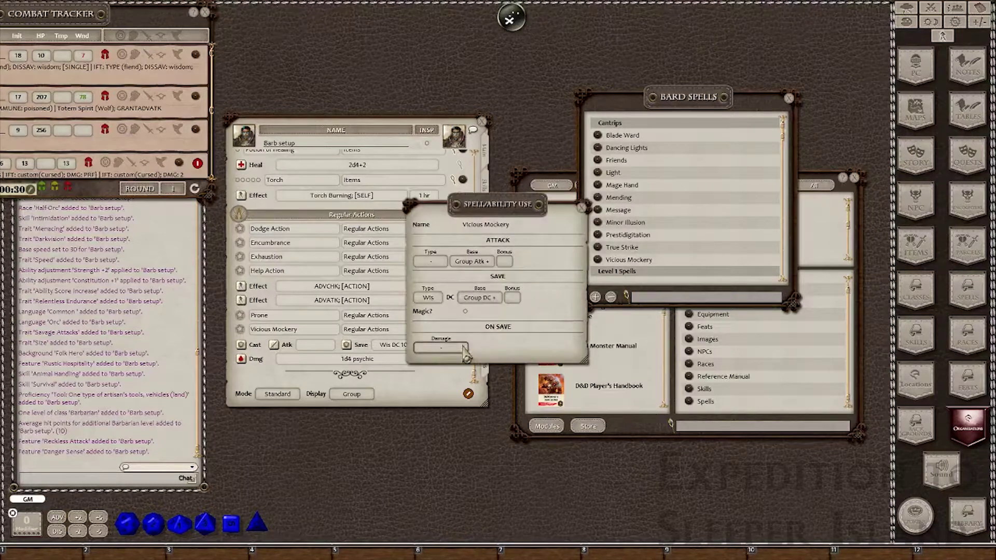
left_click(482, 299)
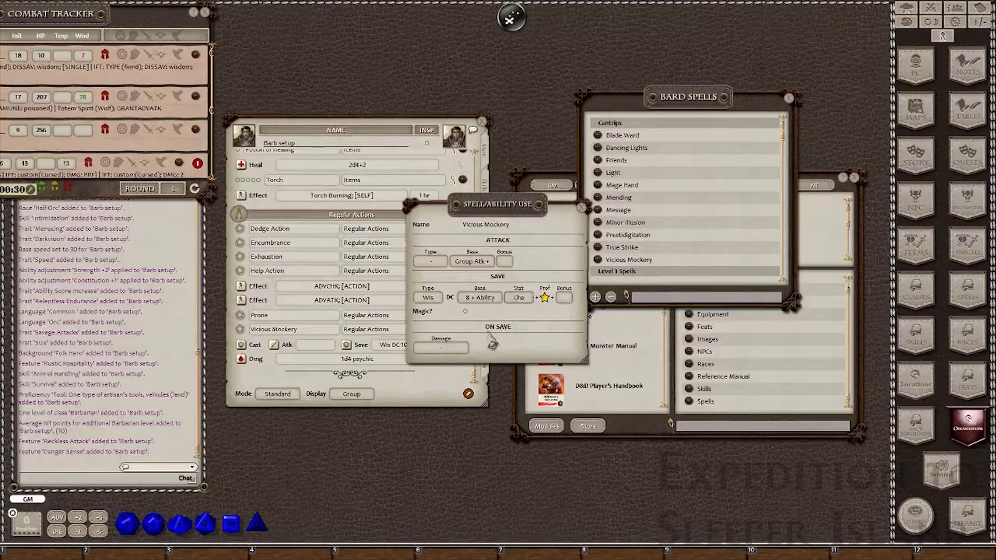
left_click(582, 207)
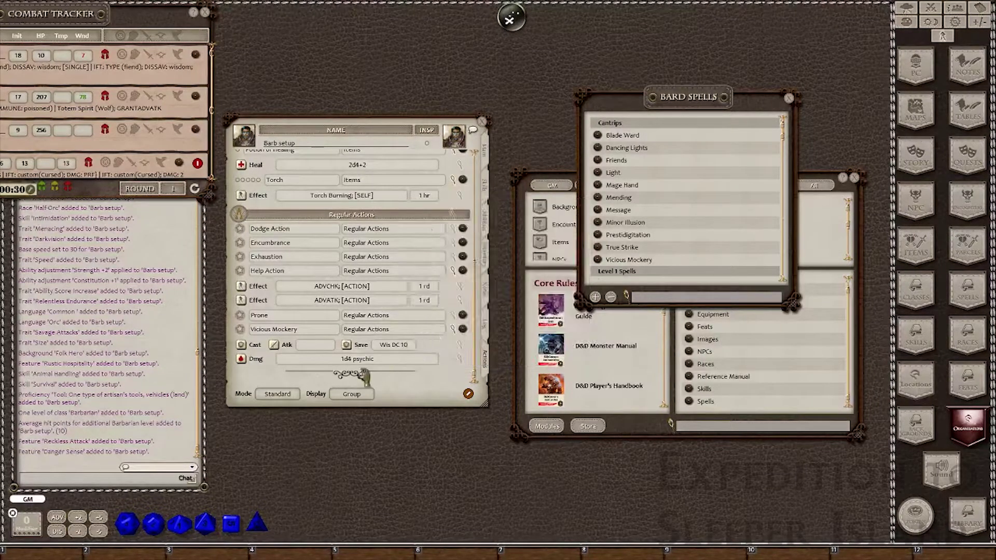
- Add an effect action to the Vicious Mockery power
right_click(446, 362)
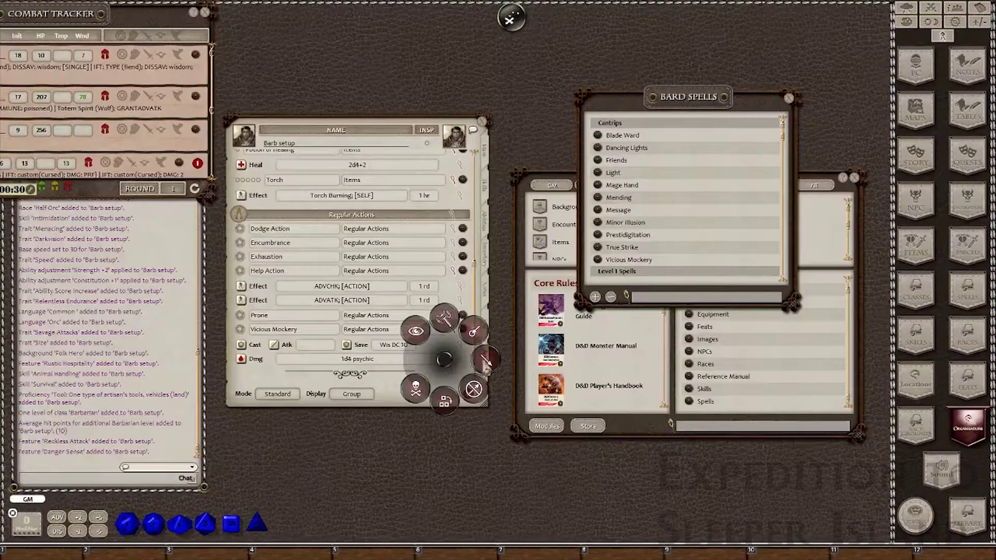
left_click(314, 373)
right_click(445, 357)
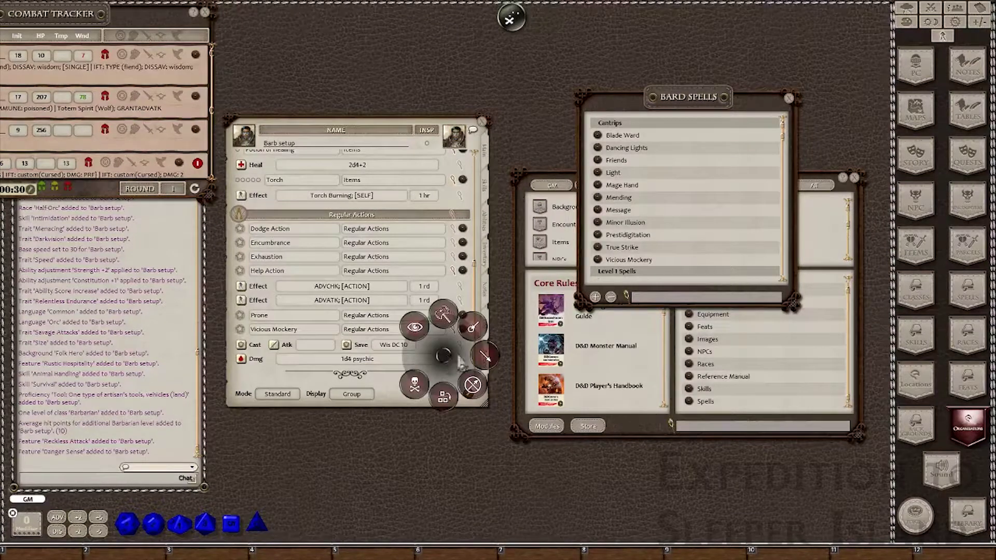
left_click(489, 360)
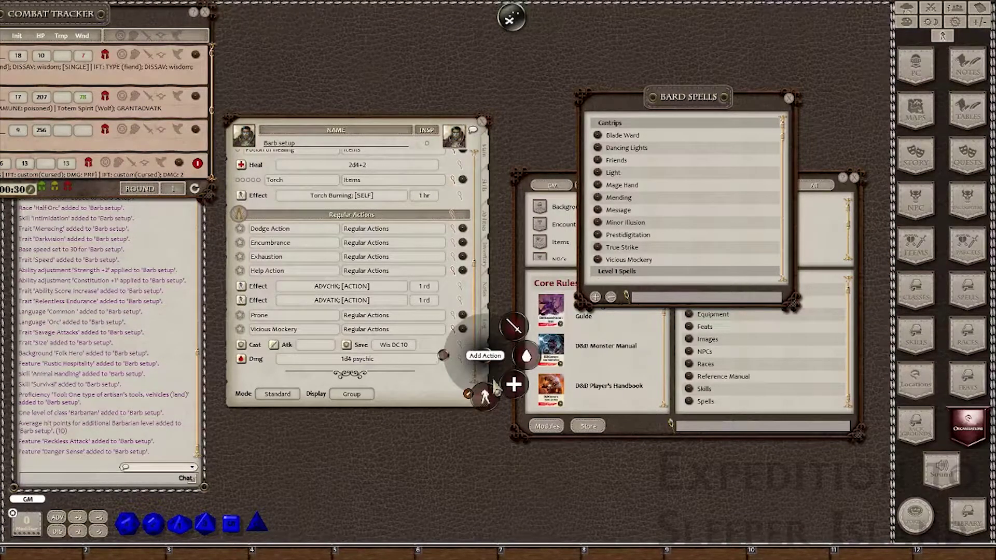
left_click(485, 402)
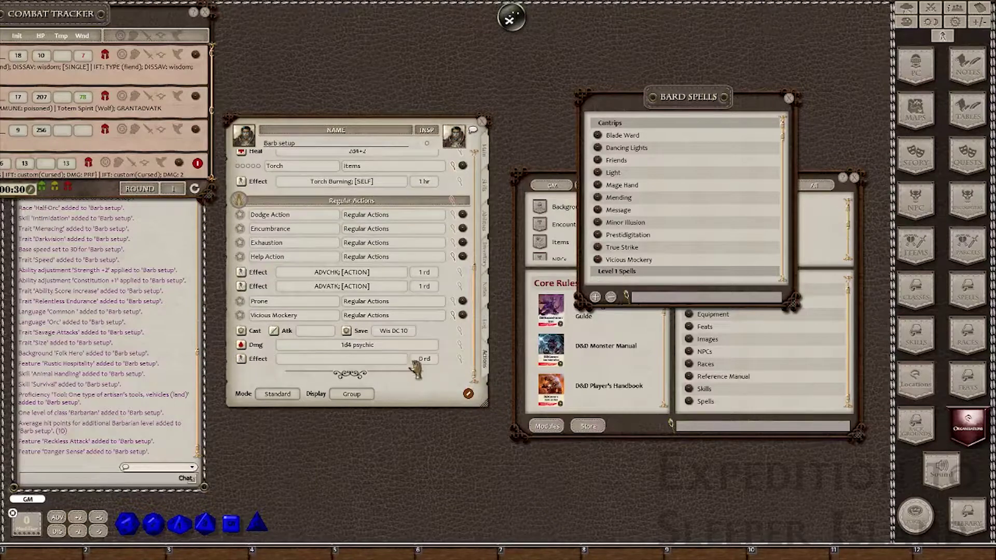
- Define the Vicious Mockery effect as DISATK with a duration of 1 MIN
left_click(463, 363)
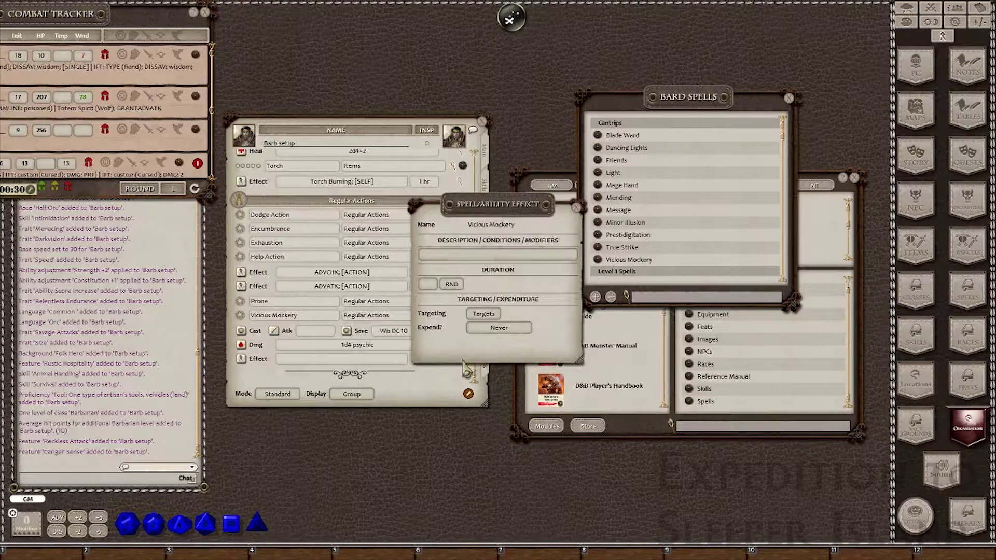
left_click(478, 258)
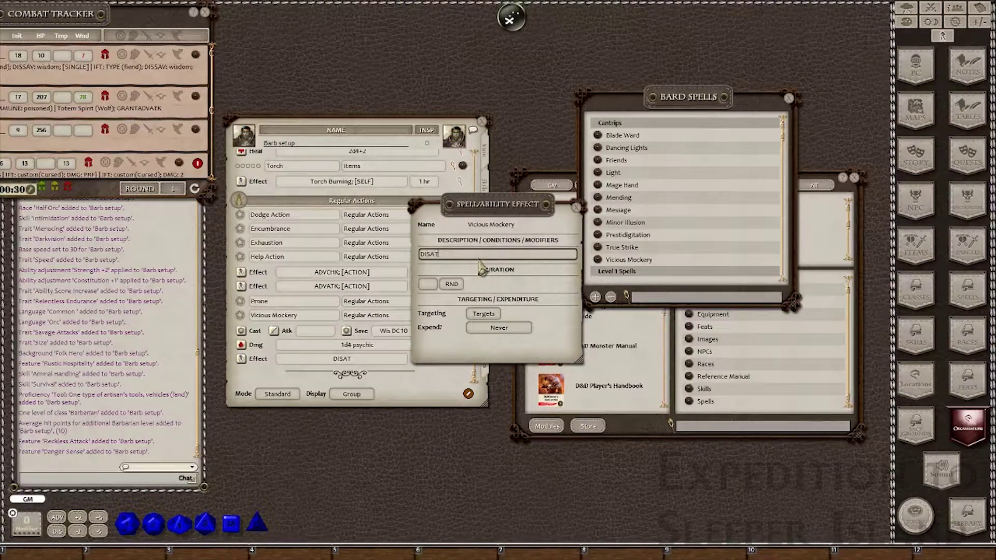
left_click(429, 284)
type("1")
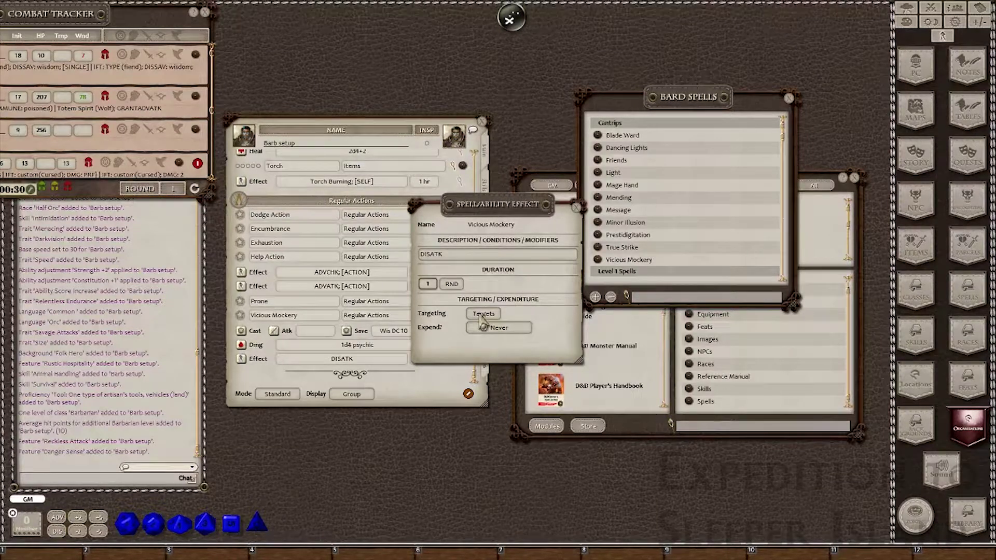
left_click(452, 284)
left_click(452, 284)
left_click(451, 284)
- Set the Vicious Mockery effect to expend on the next action
left_click(483, 330)
left_click(508, 329)
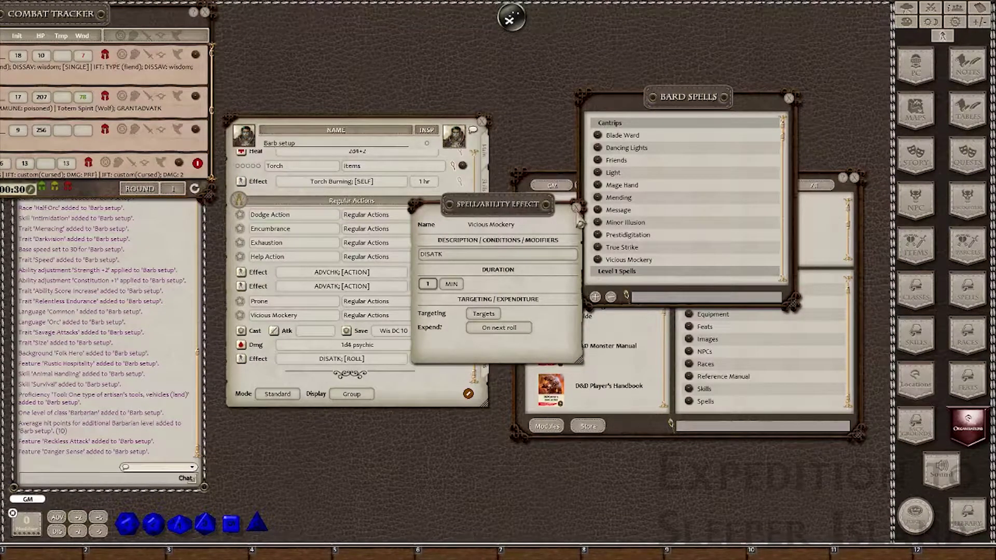
left_click(512, 331)
left_click(514, 332)
left_click(514, 330)
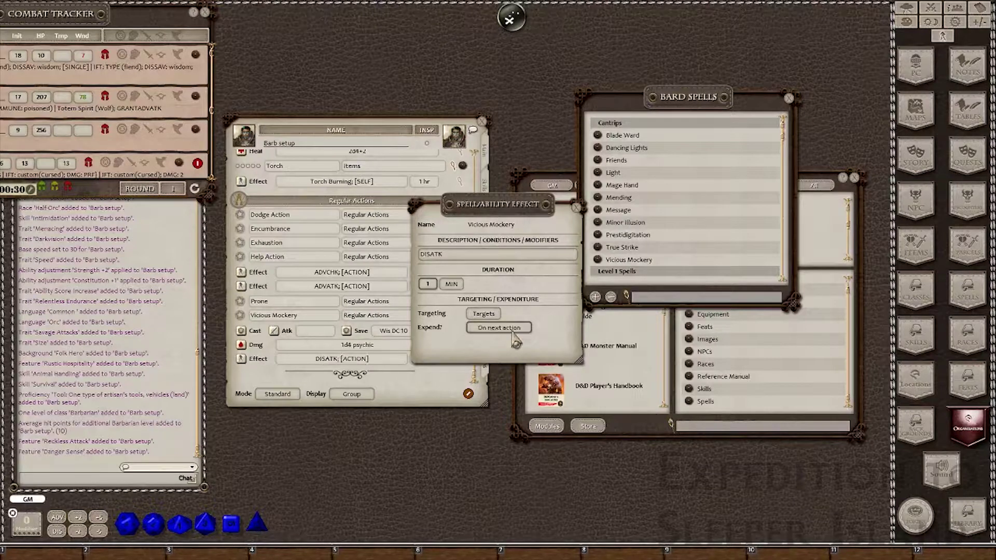
- Close the Vicious Mockery effect editor and move the combat tracker fully into view beside the character sheet
left_click(576, 209)
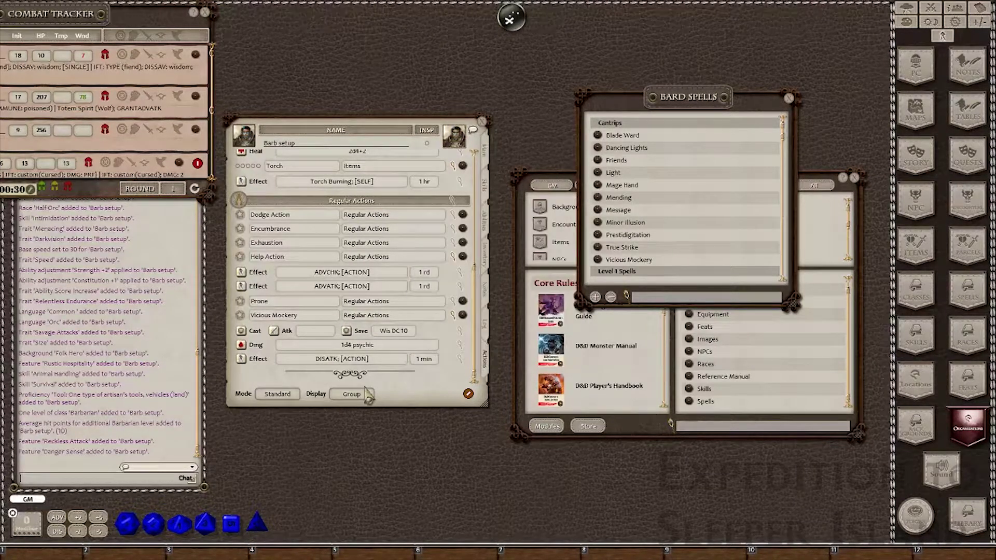
left_click_drag(158, 17, 615, 20)
left_click_drag(656, 49, 700, 46)
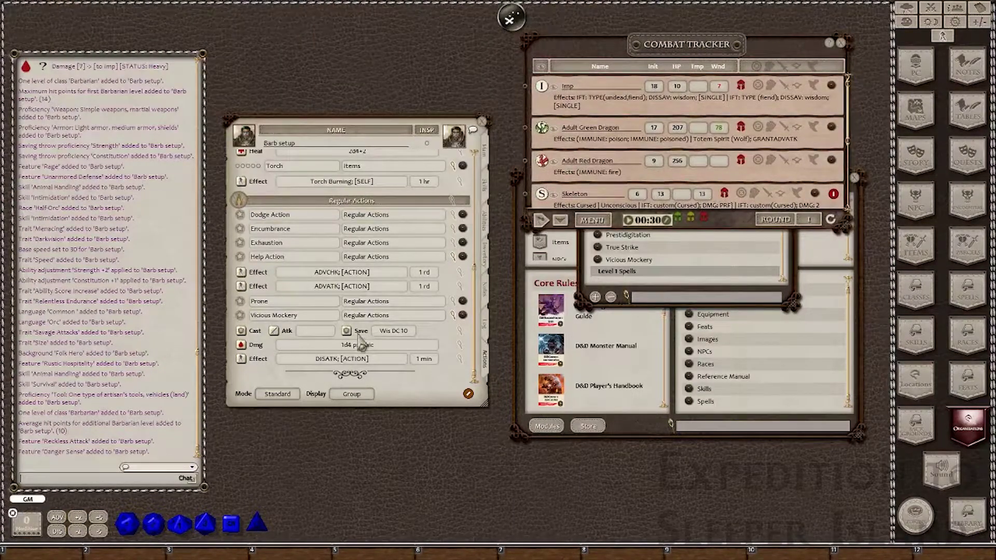
- Test Vicious Mockery on the Imp by rolling its Wisdom save twice and applying the 1d4 psychic damage and DISATK effect
left_click_drag(348, 331, 590, 107)
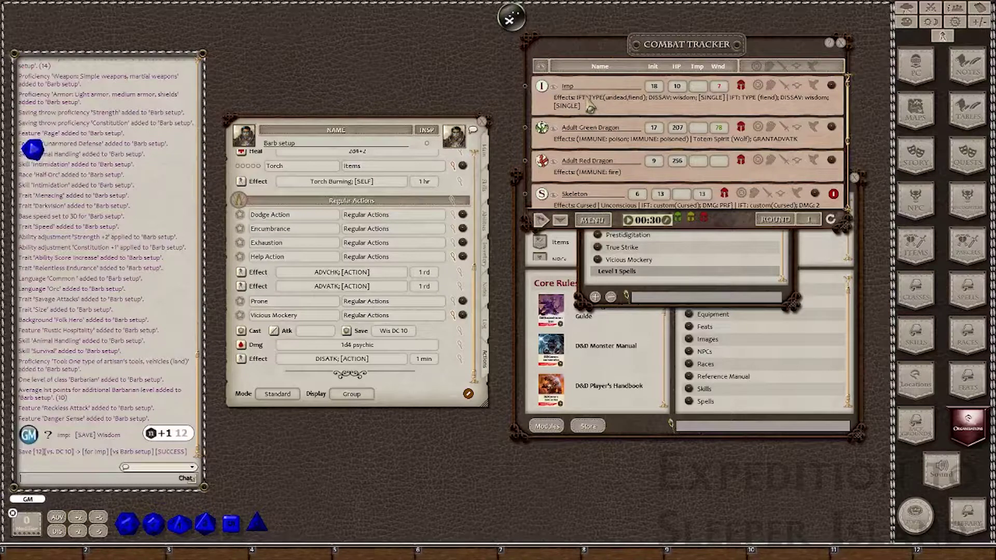
left_click_drag(349, 334, 614, 102)
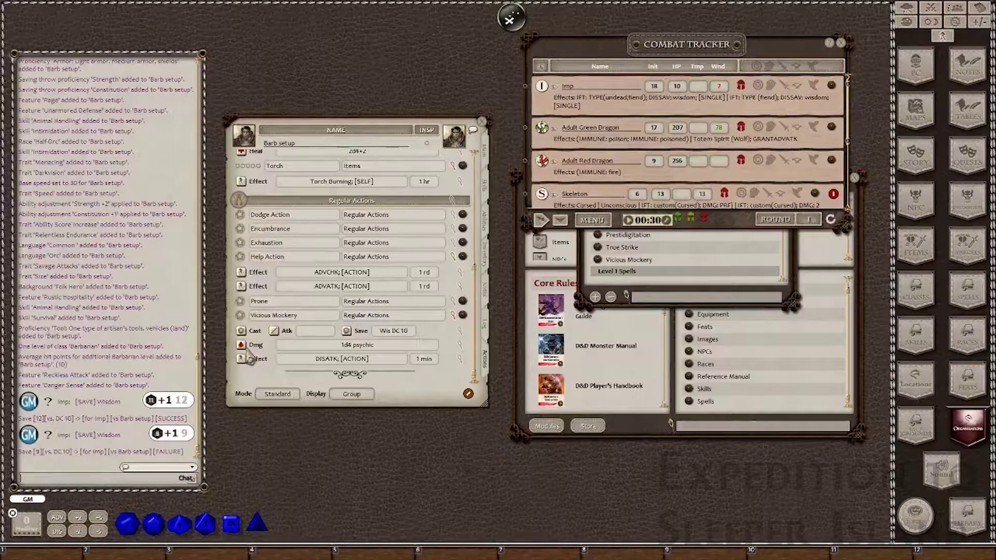
left_click_drag(241, 346, 613, 90)
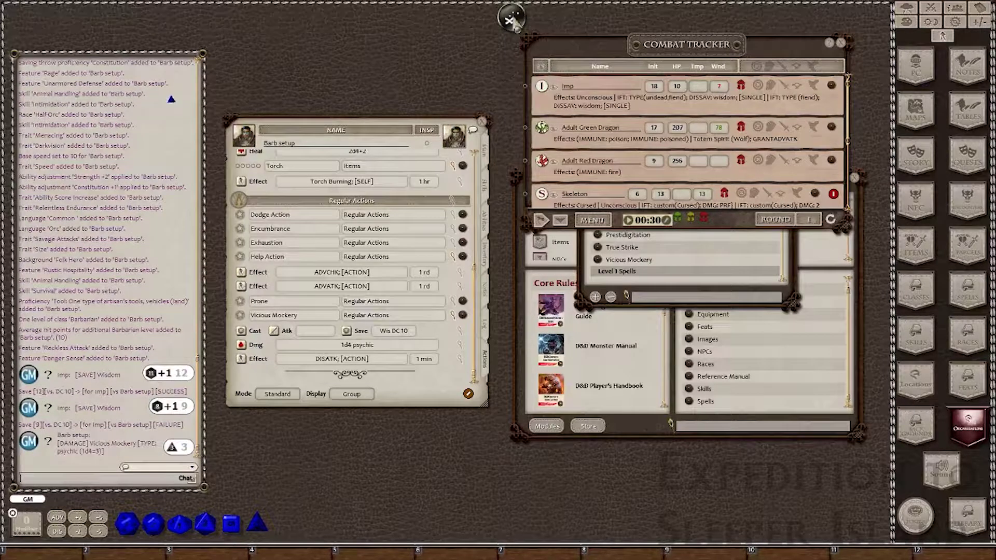
left_click_drag(241, 359, 569, 104)
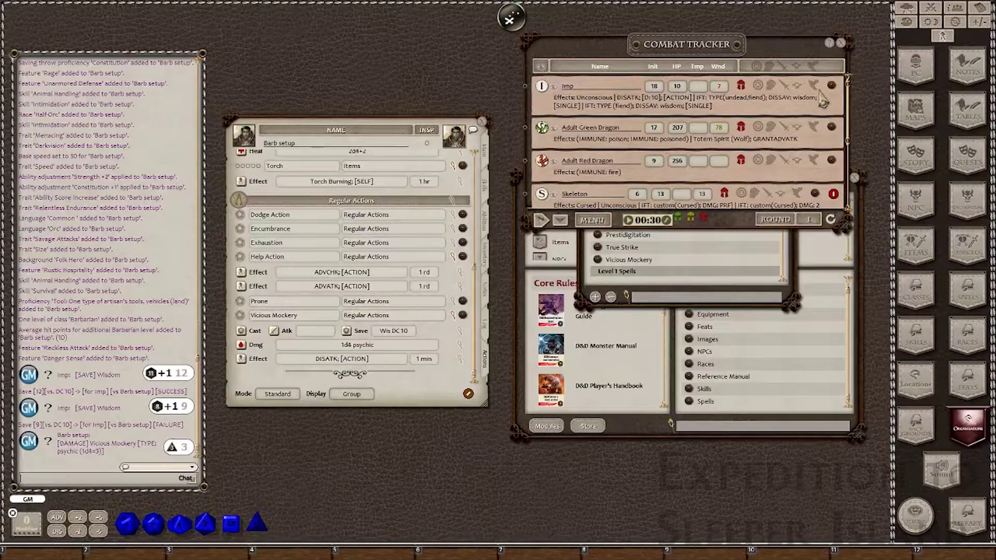
- Open the Imp's record from the combat tracker and roll its Sting attack against the Barb setup character
left_click(832, 86)
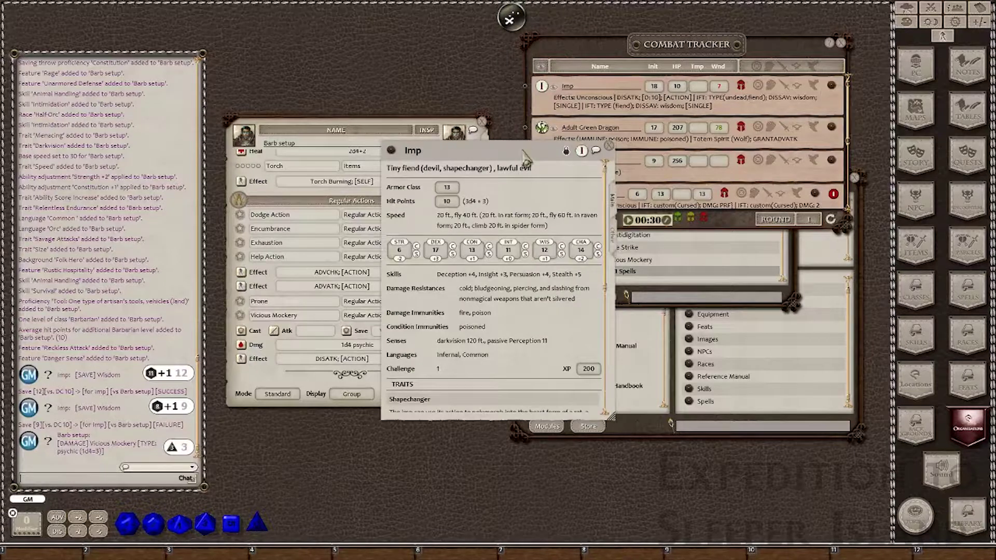
left_click_drag(526, 162, 801, 132)
scroll(784, 307, "down", 1)
scroll(784, 307, "down", 5)
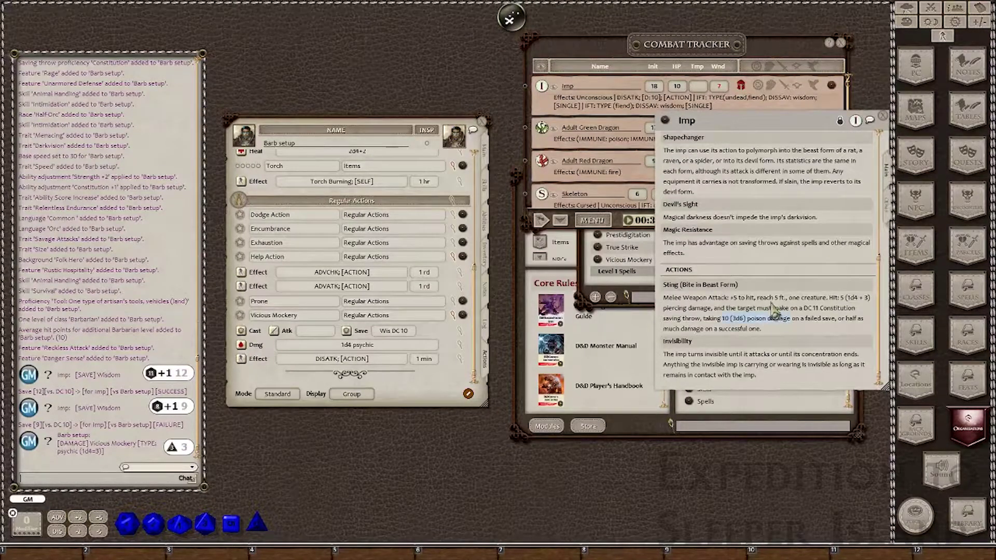
left_click_drag(851, 303, 821, 318)
scroll(584, 153, "down", 5)
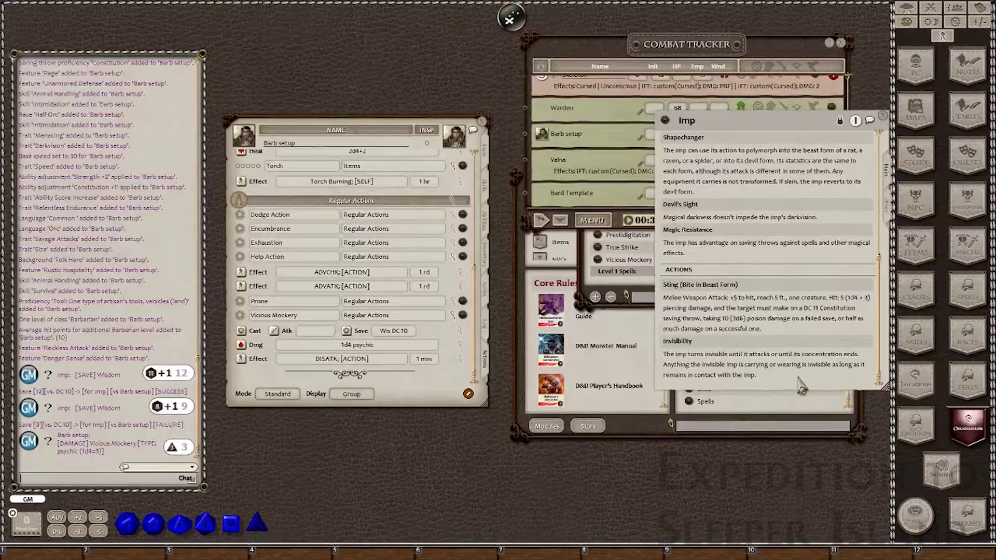
left_click_drag(747, 303, 591, 142)
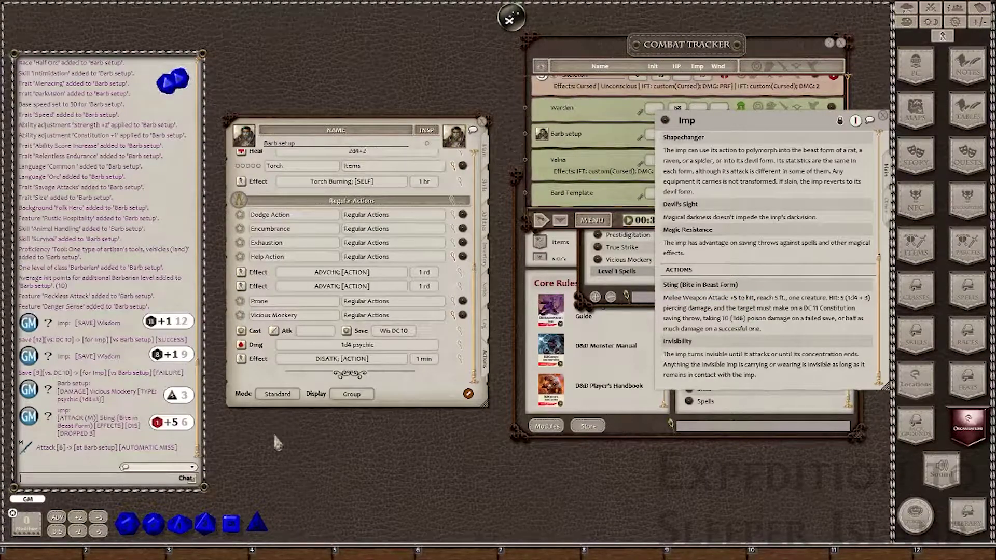
- Close the Imp record, combat tracker and Bard Spells list, and return to the start of the character's actions
left_click(882, 117)
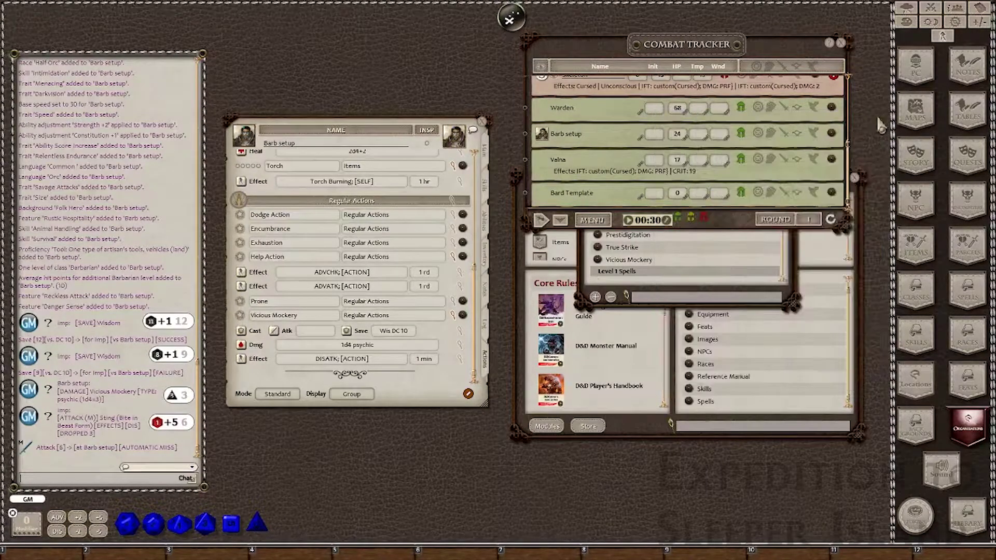
left_click(841, 43)
scroll(353, 347, "up", 5)
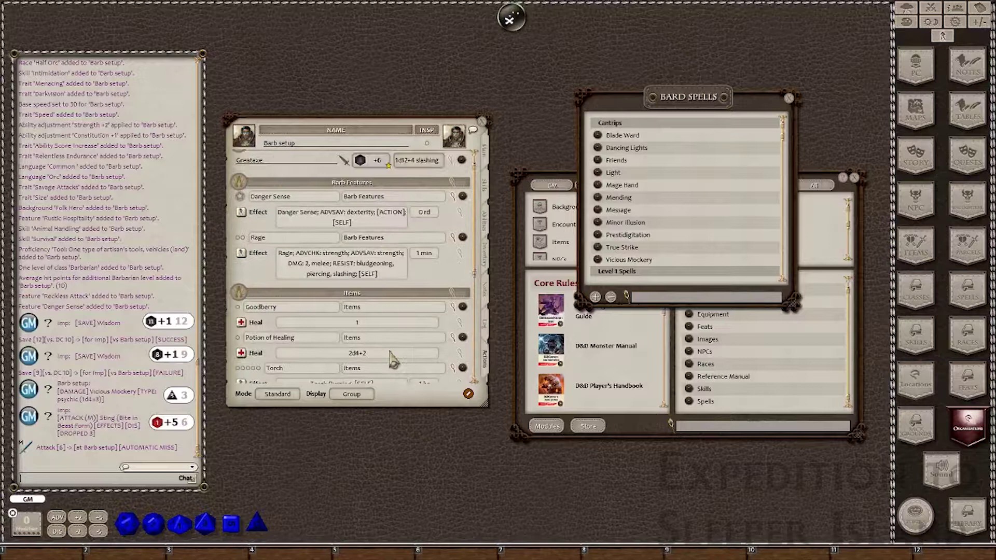
scroll(392, 358, "up", 1)
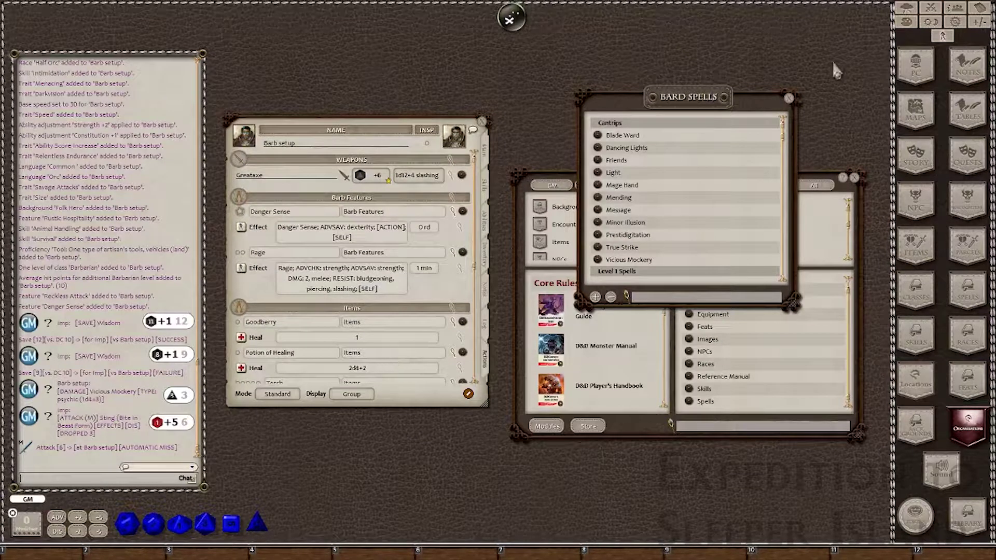
left_click(788, 99)
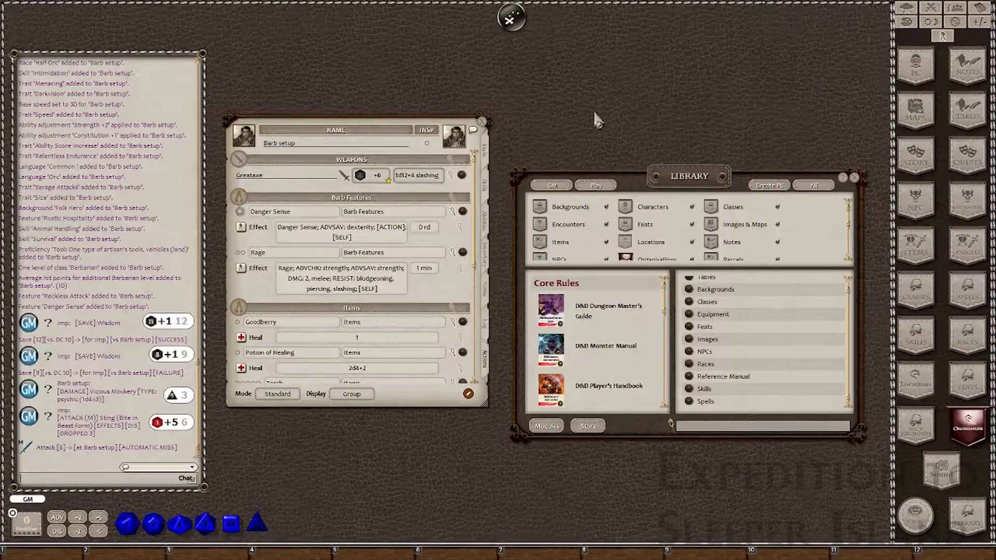
key("alt")
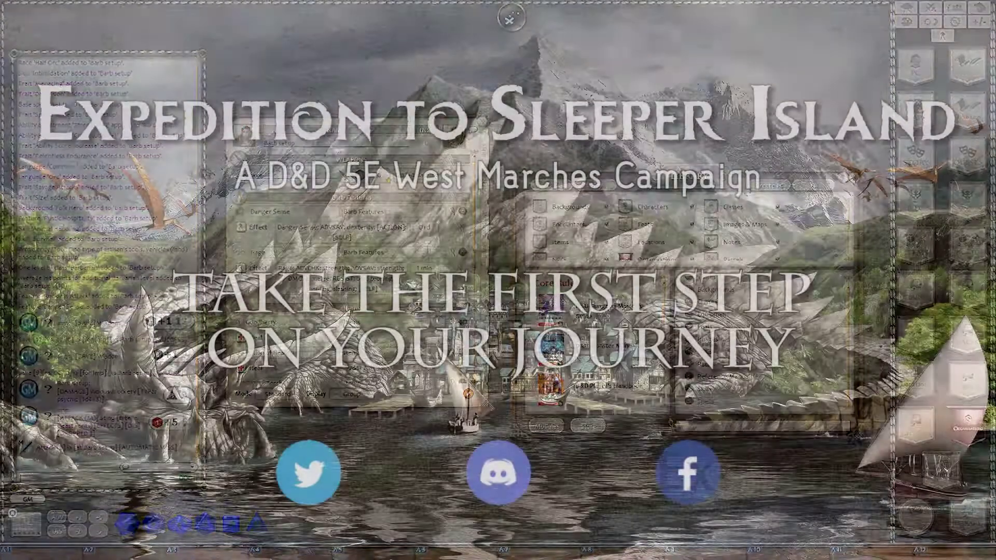